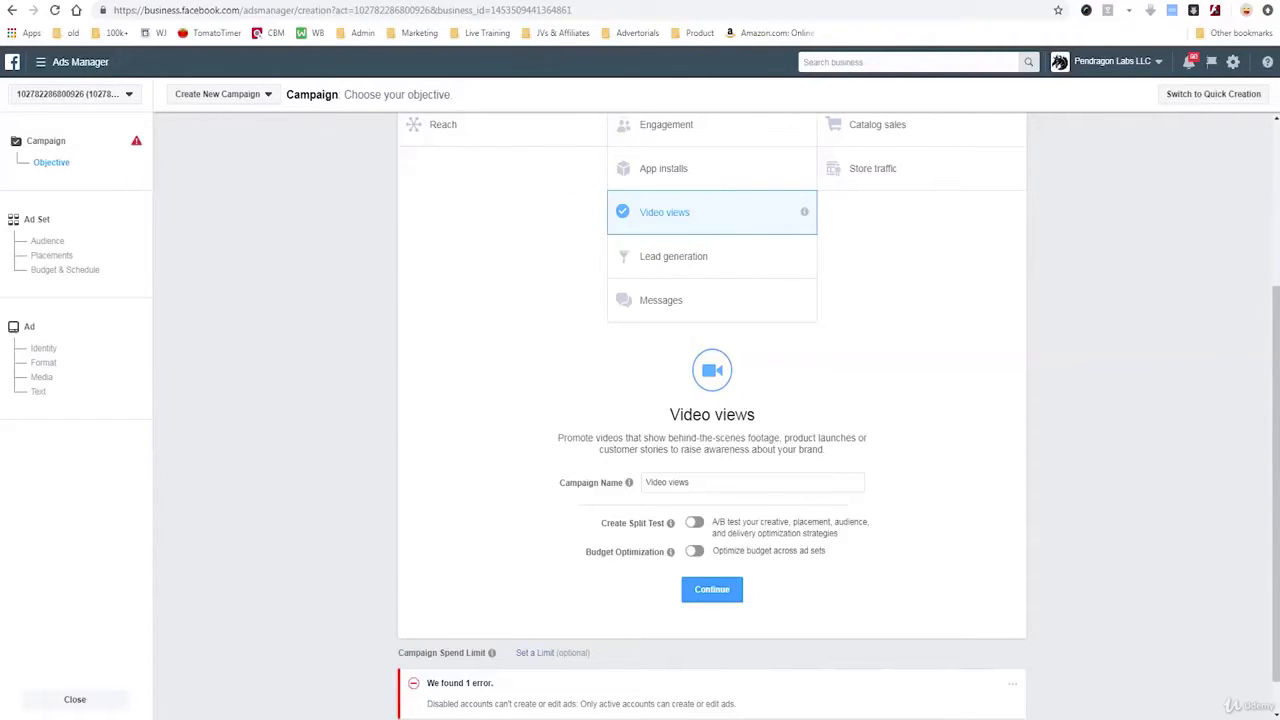
Step: Review the App installs and Engagement campaign objectives and the setup options each one offers
scroll(712, 400, "up", 2)
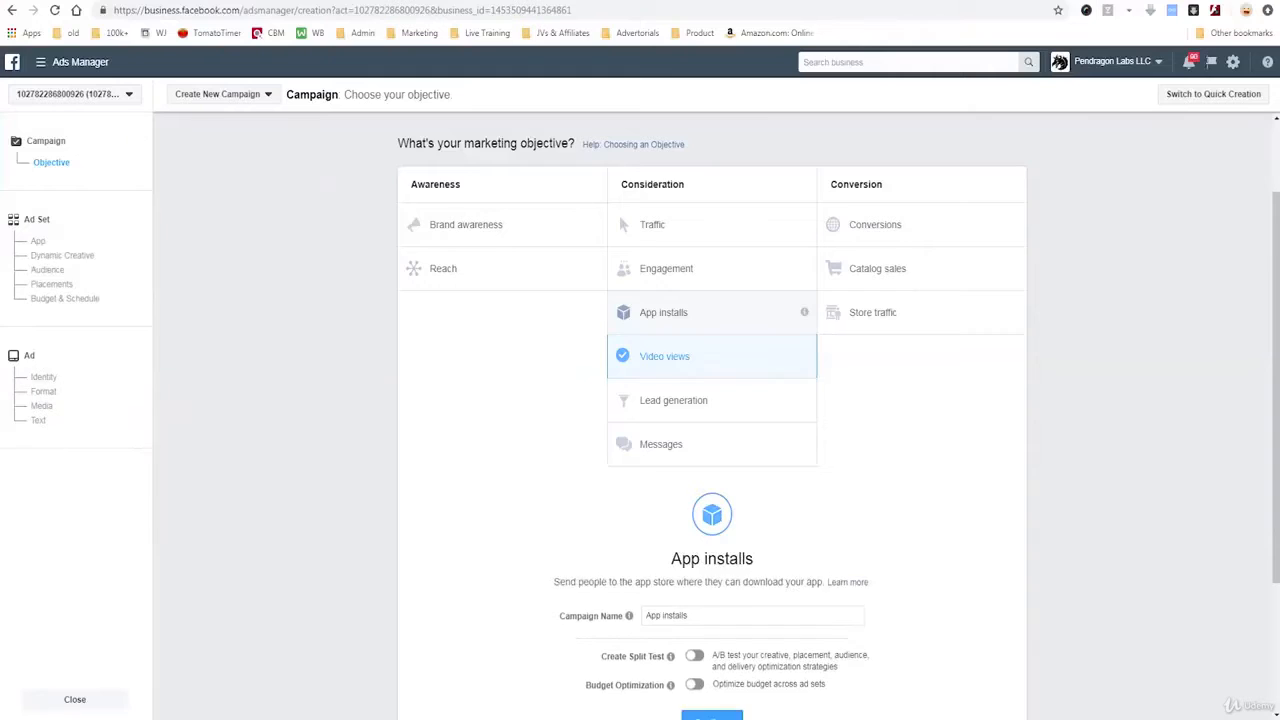
scroll(712, 300, "down", 2)
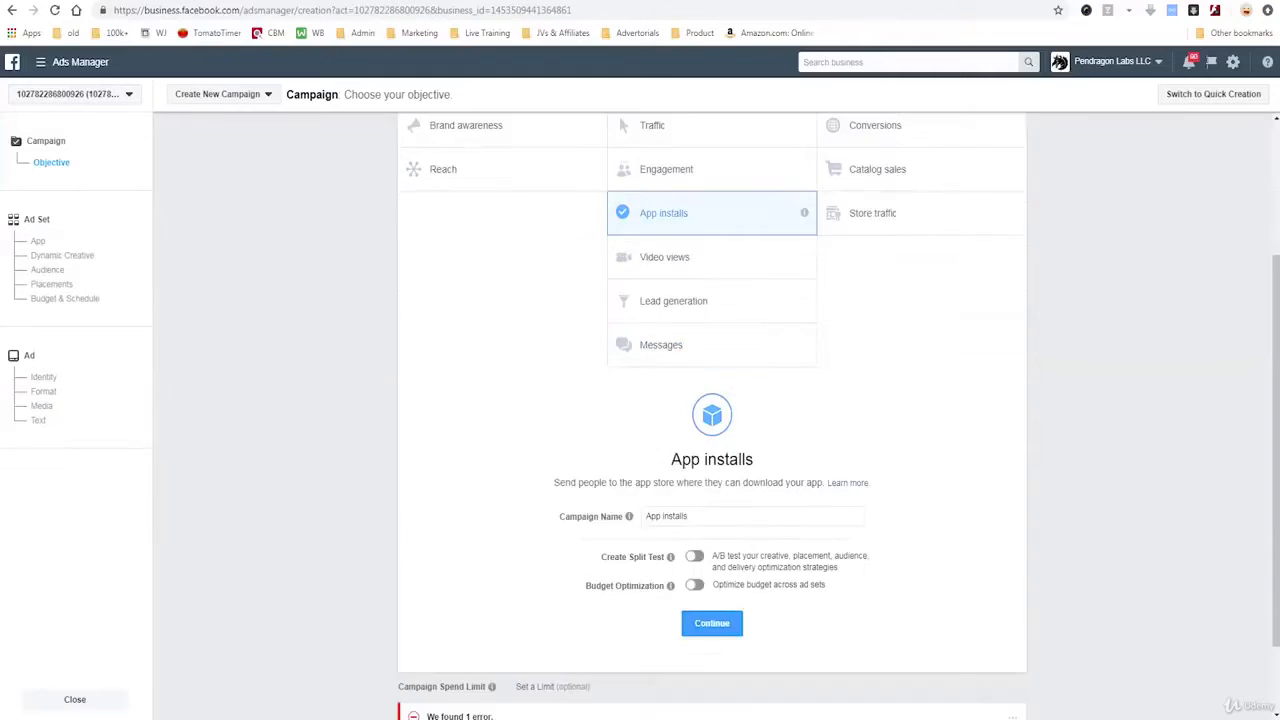
scroll(712, 300, "up", 1)
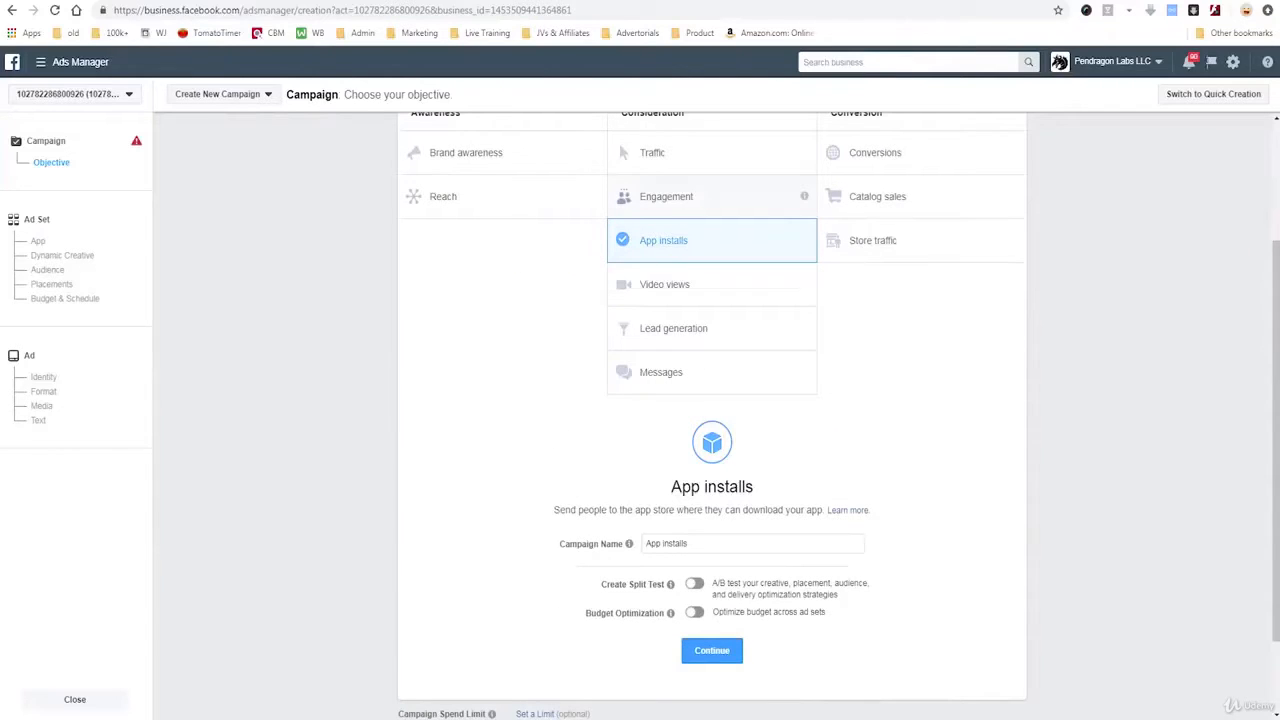
left_click(666, 196)
scroll(712, 400, "down", 1)
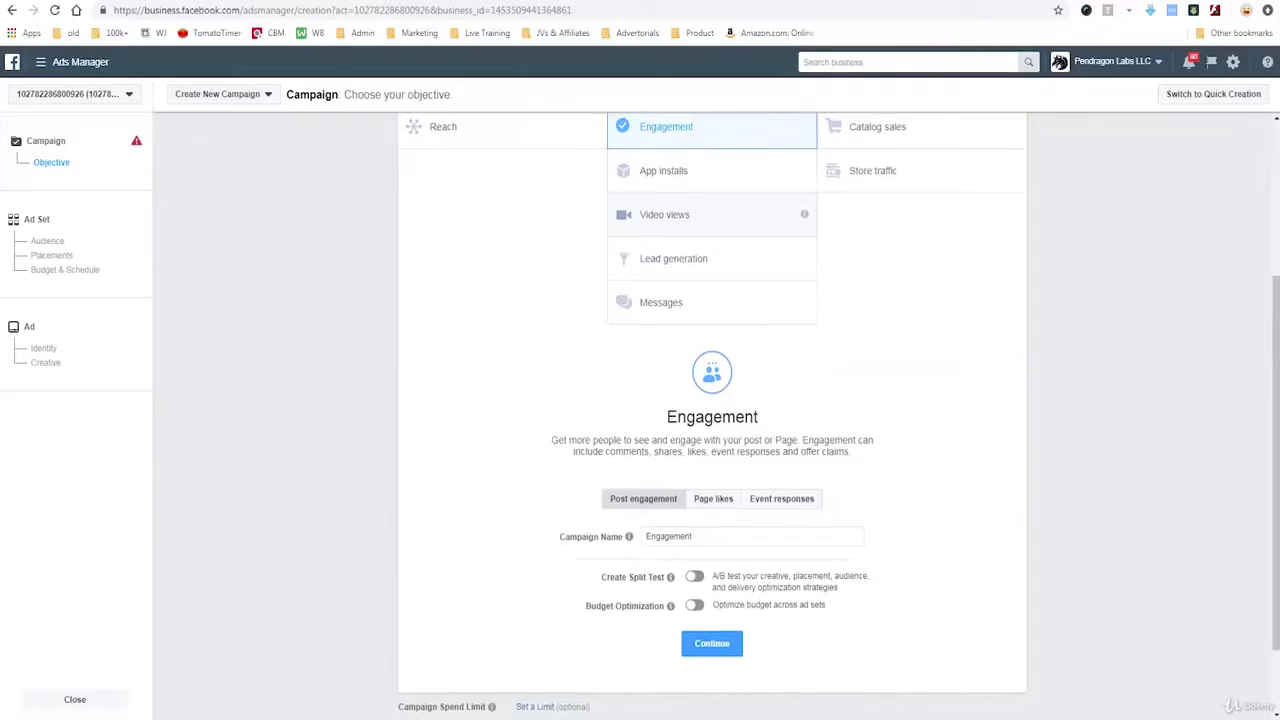
Step: Set up a Traffic campaign named "Traffic DEMO" with a $100.00 USD spend limit and continue to its ad set
scroll(712, 400, "up", 2)
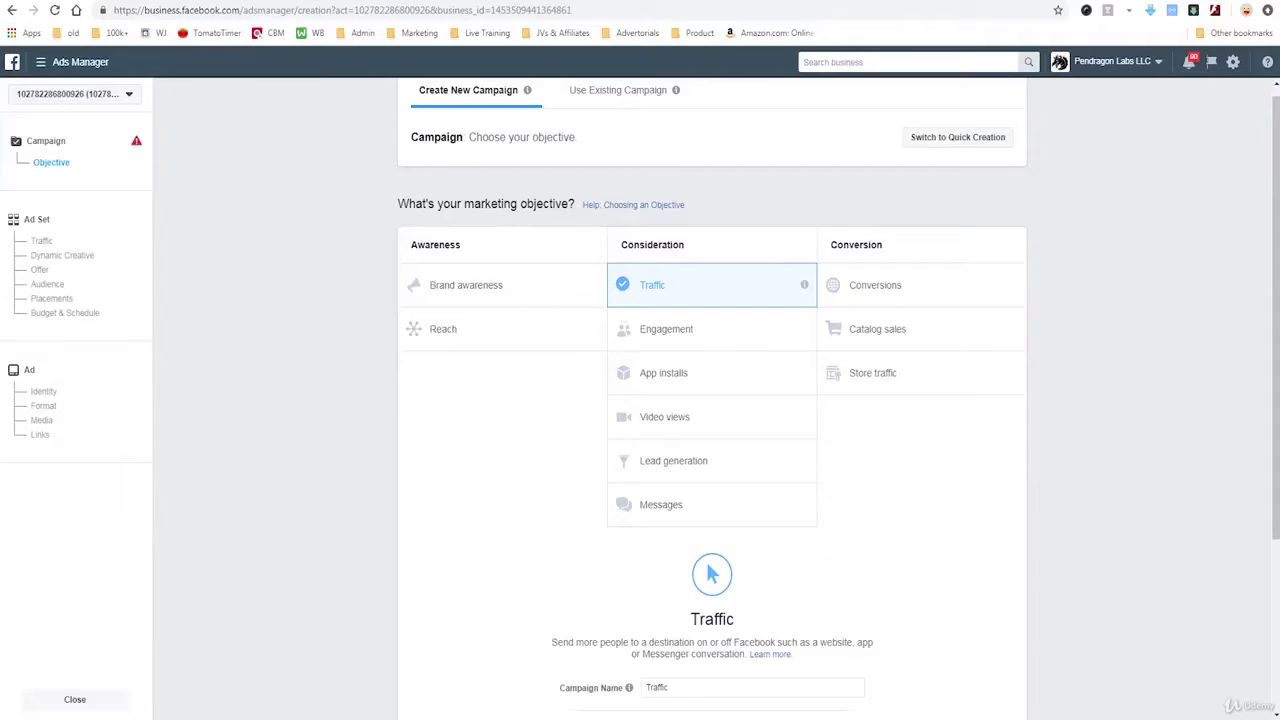
scroll(712, 400, "down", 2)
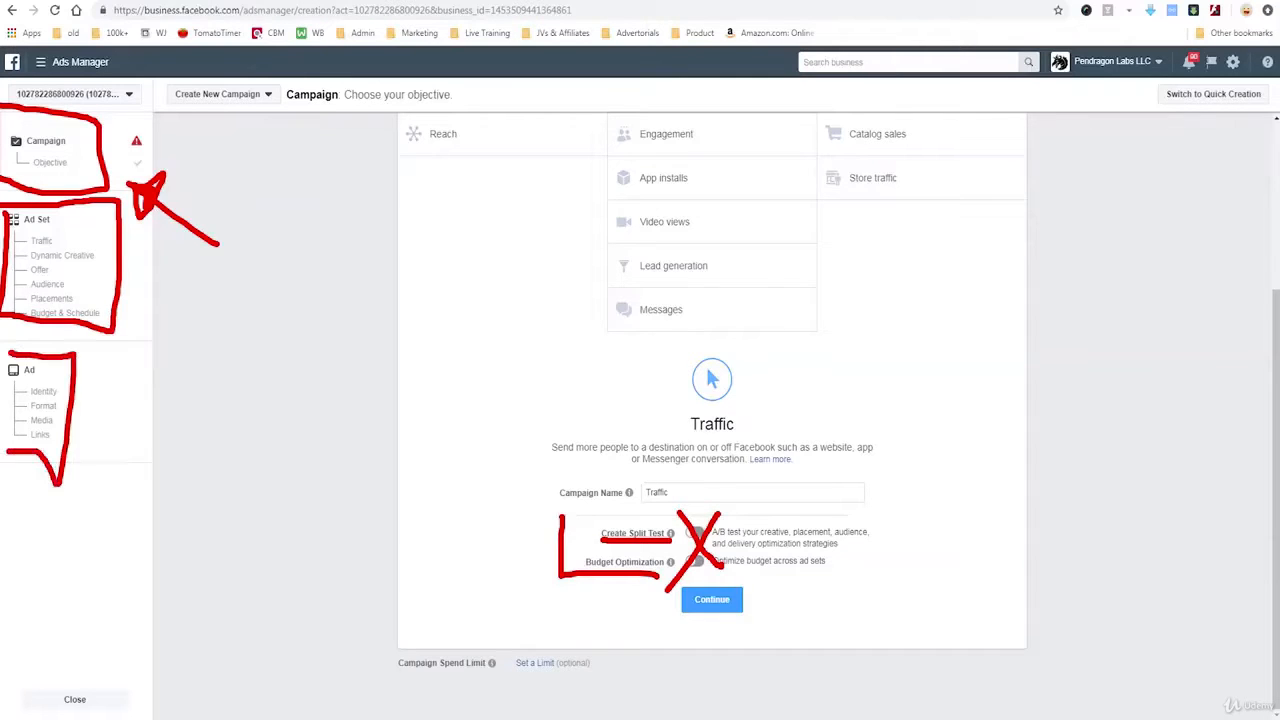
key("Escape")
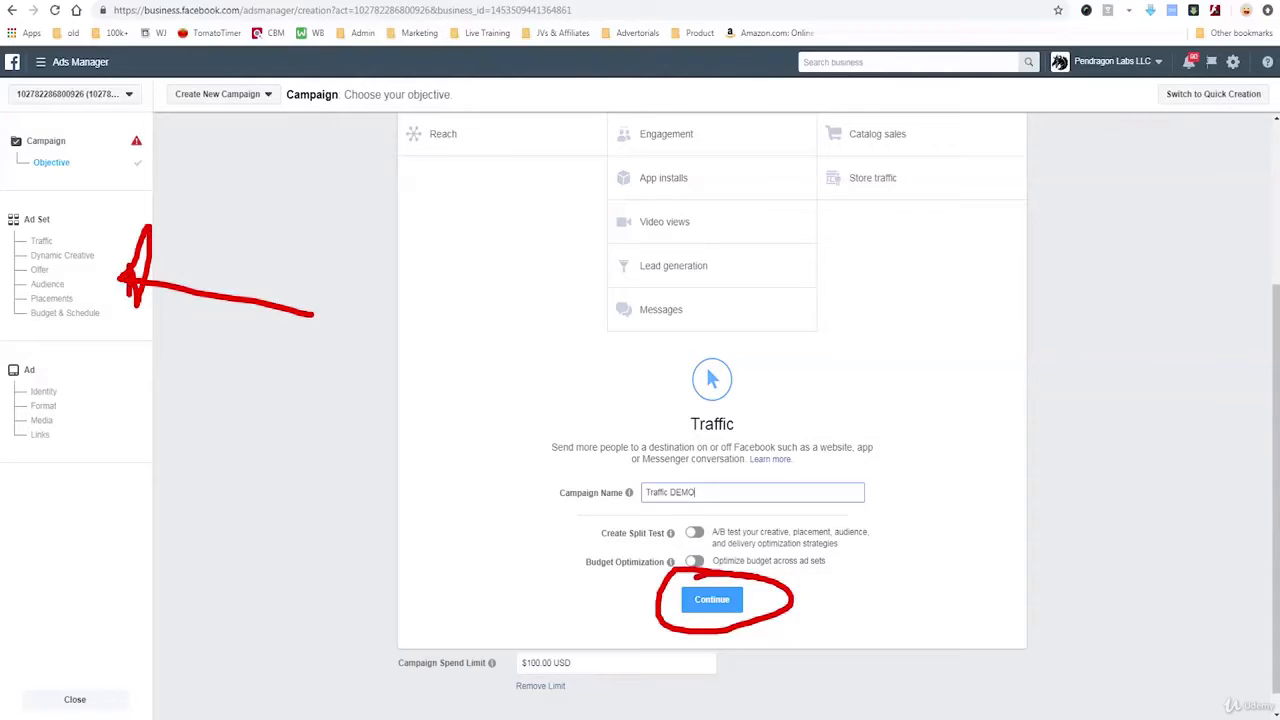
left_click(712, 600)
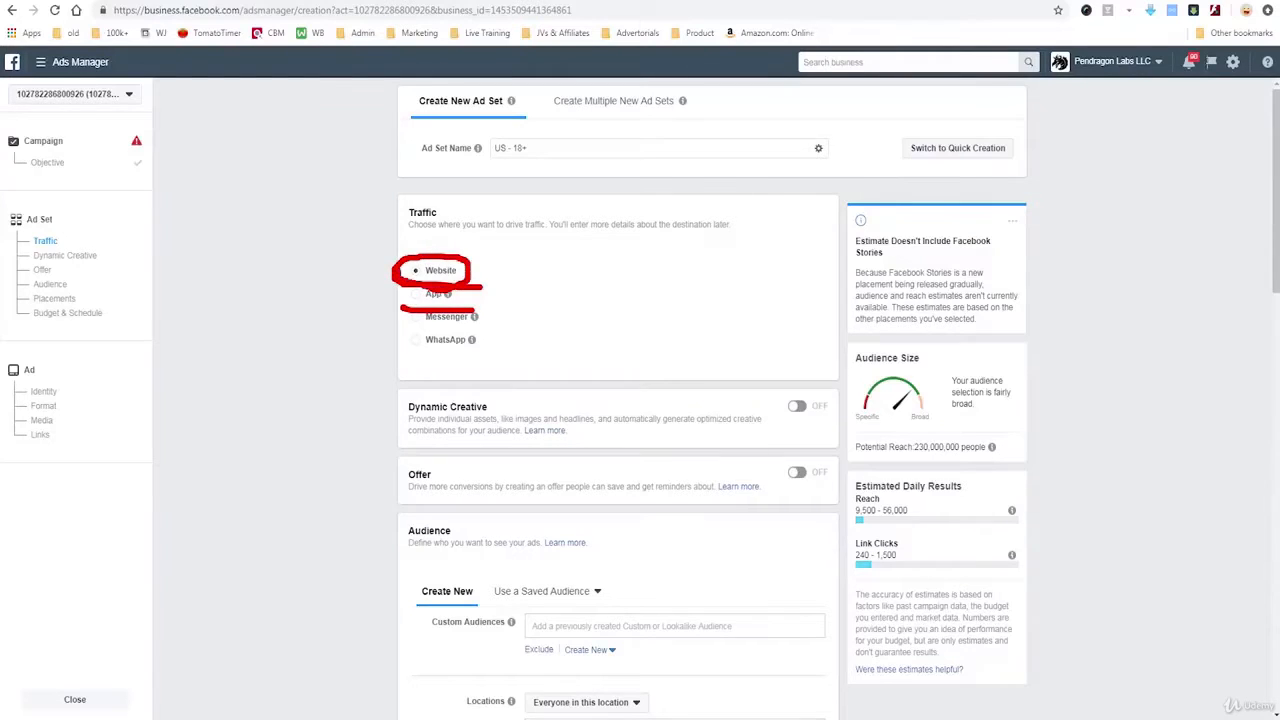
Step: Add the country Canada to the ad set's audience locations alongside the United States
mouse_move(471, 339)
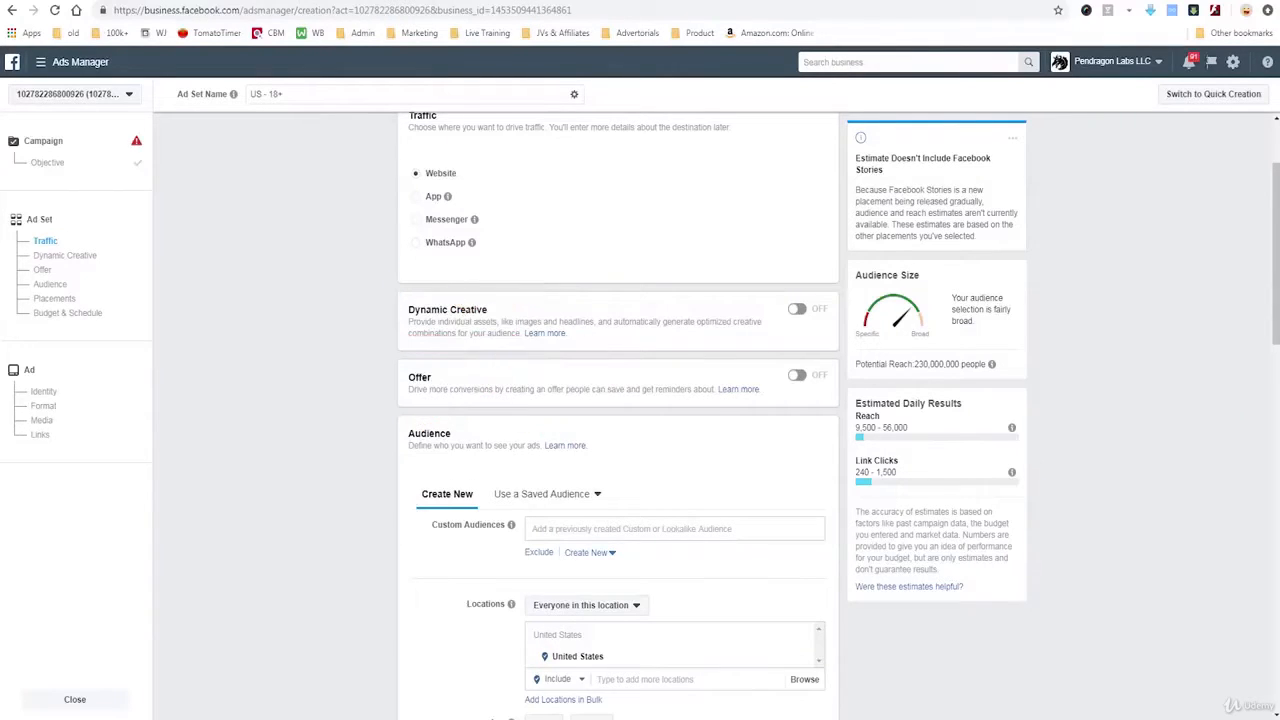
scroll(618, 400, "down", 2)
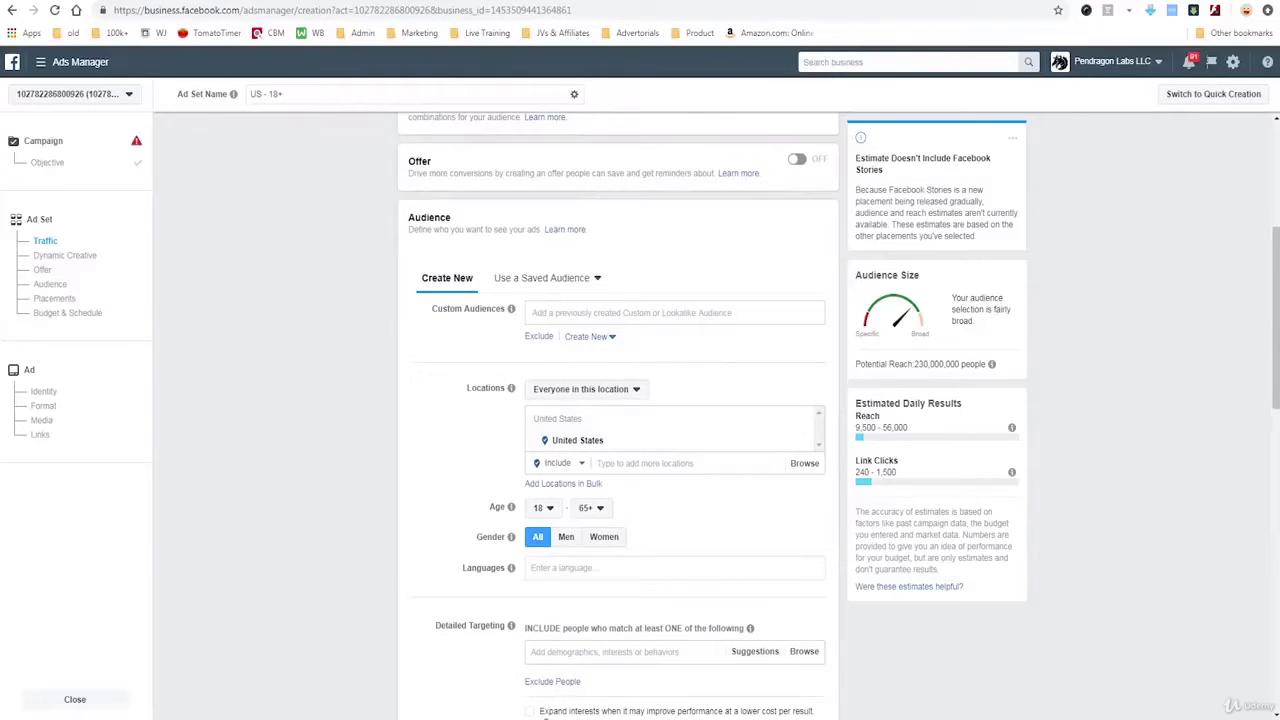
scroll(660, 420, "down", 1)
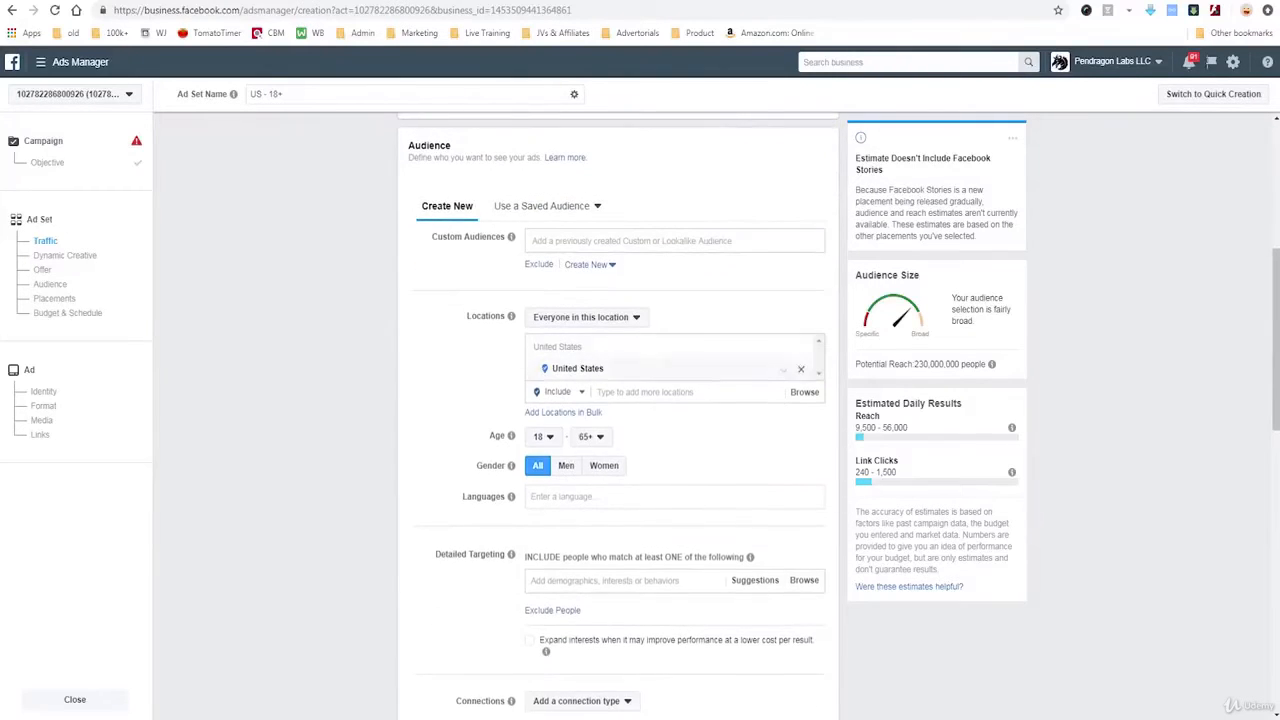
left_click(650, 391)
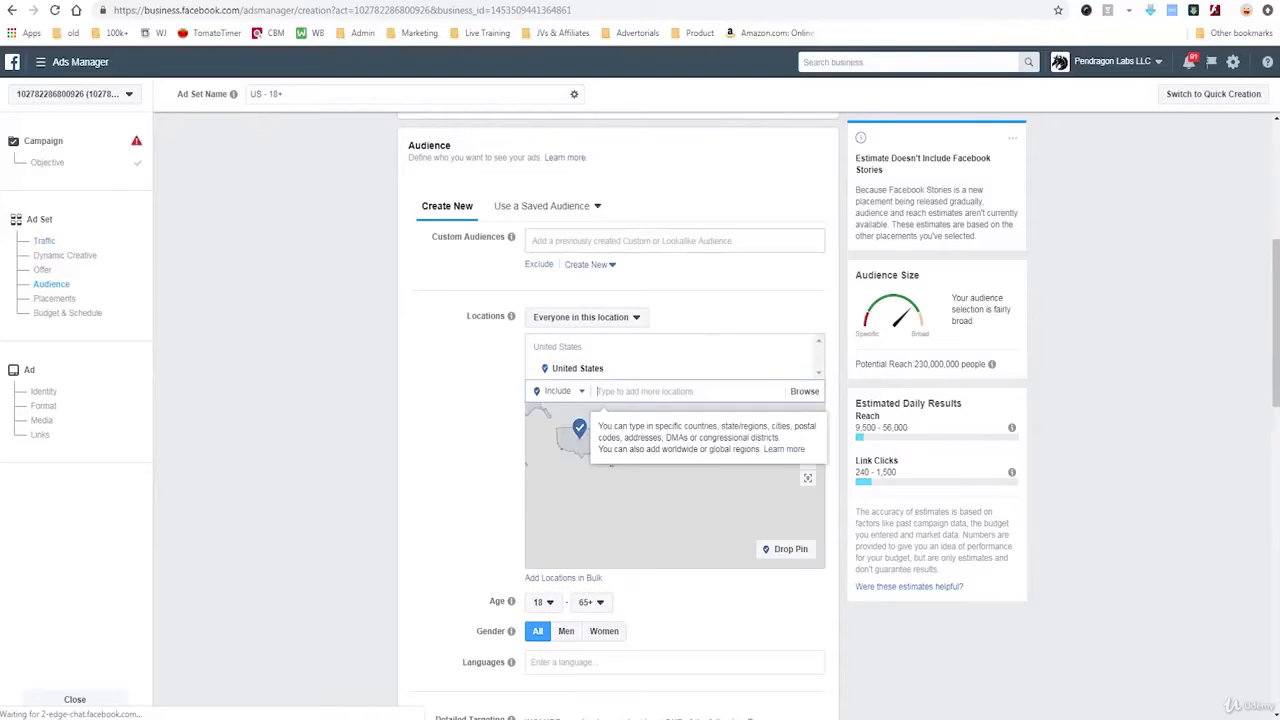
type("canada")
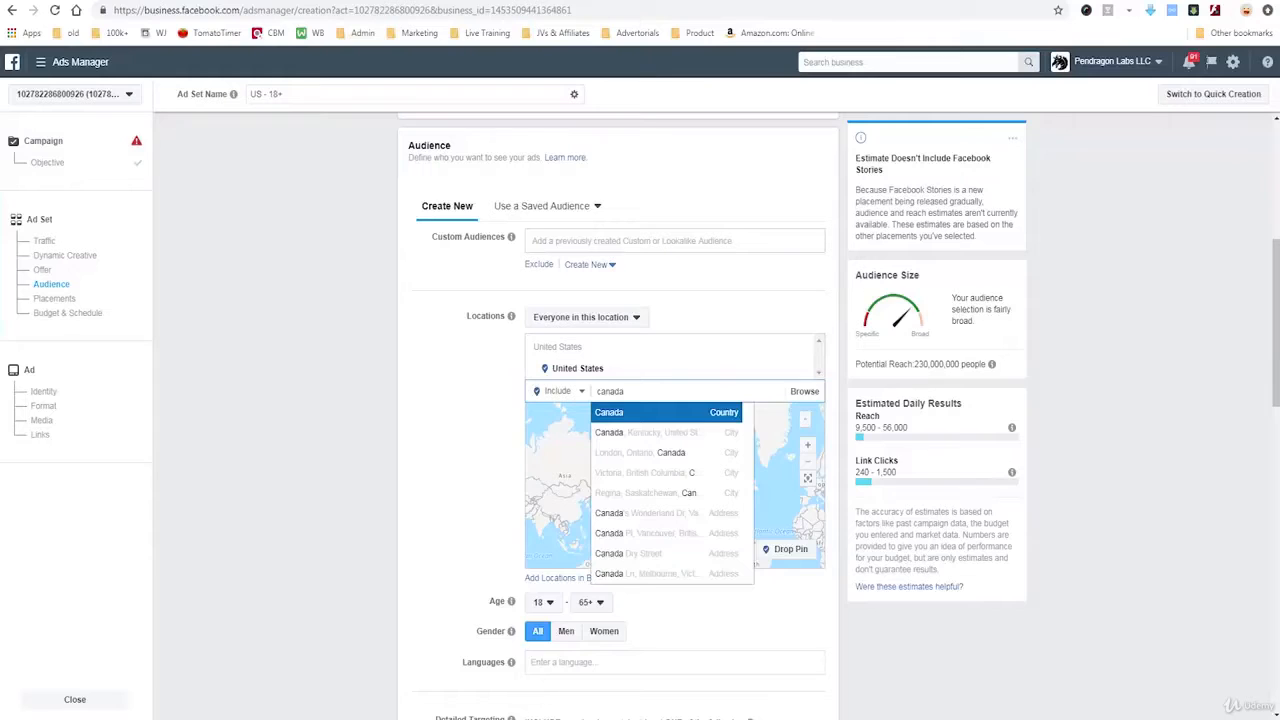
key("Return")
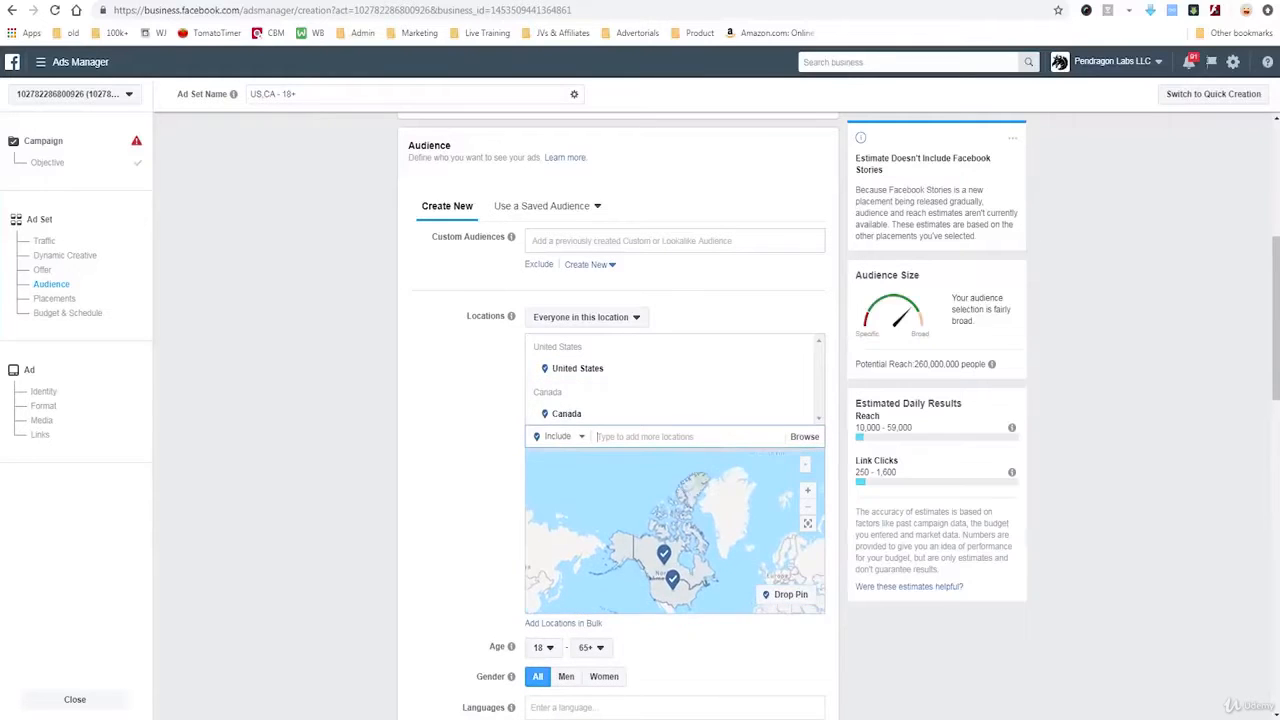
Step: Limit the audience to women aged 35 and over who speak English (All), and open the detailed targeting search
scroll(618, 416, "down", 2)
left_click(543, 504)
scroll(550, 424, "down", 4)
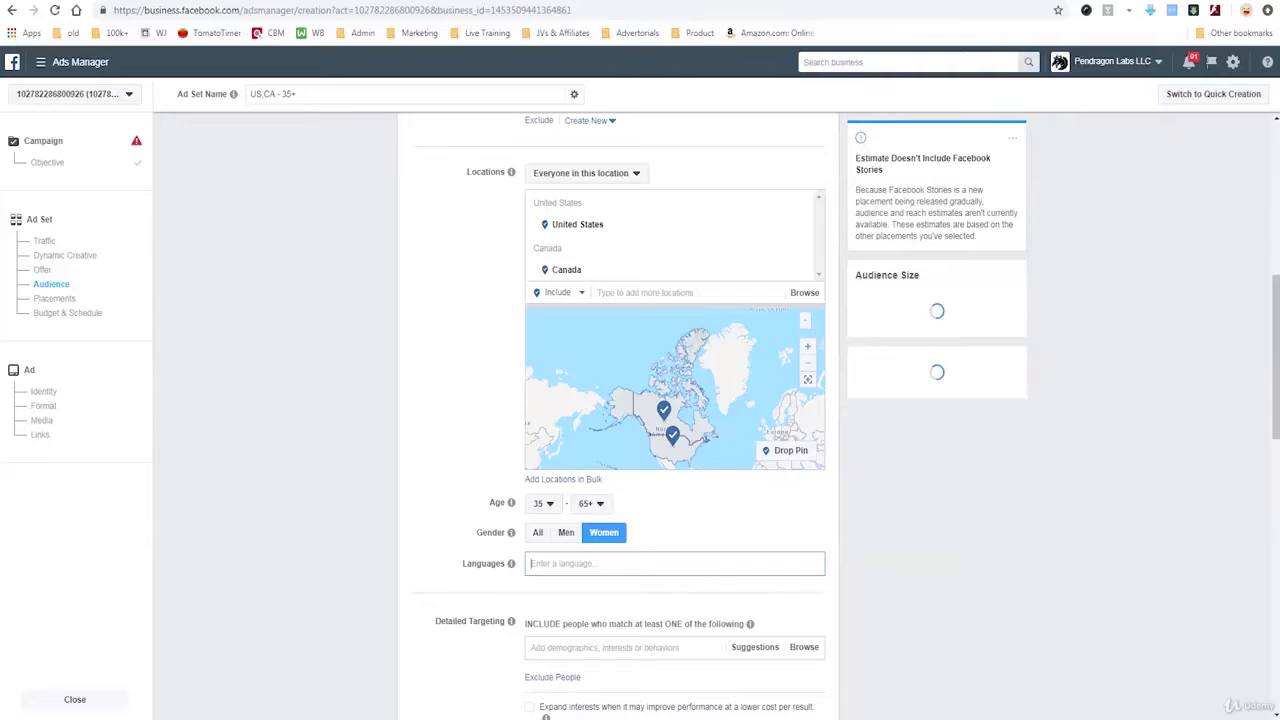
type("english")
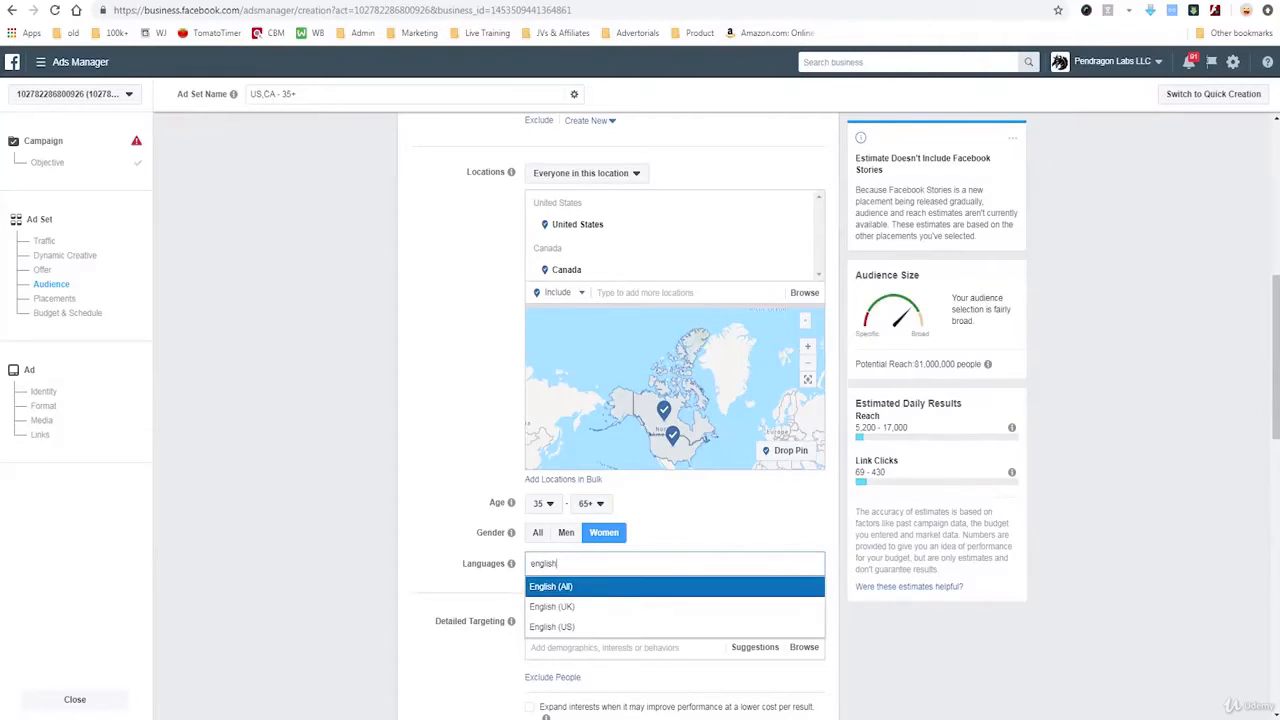
key("Return")
scroll(640, 400, "down", 2)
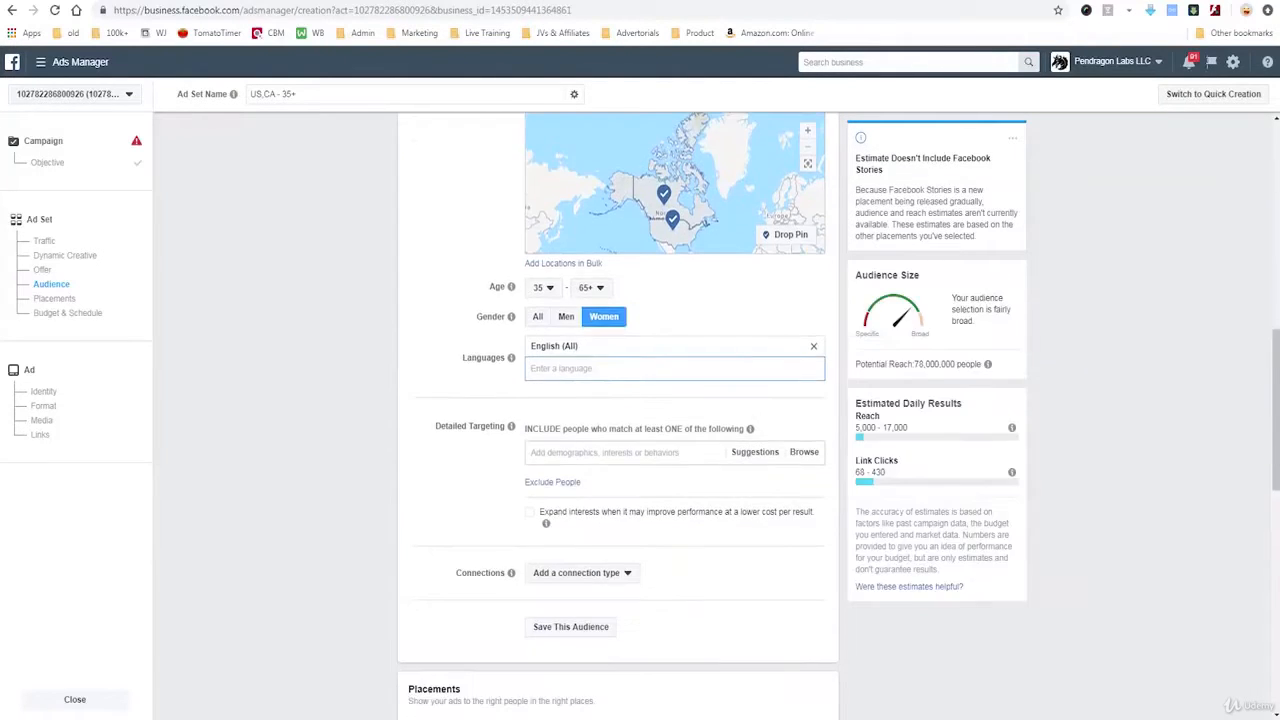
left_click(605, 453)
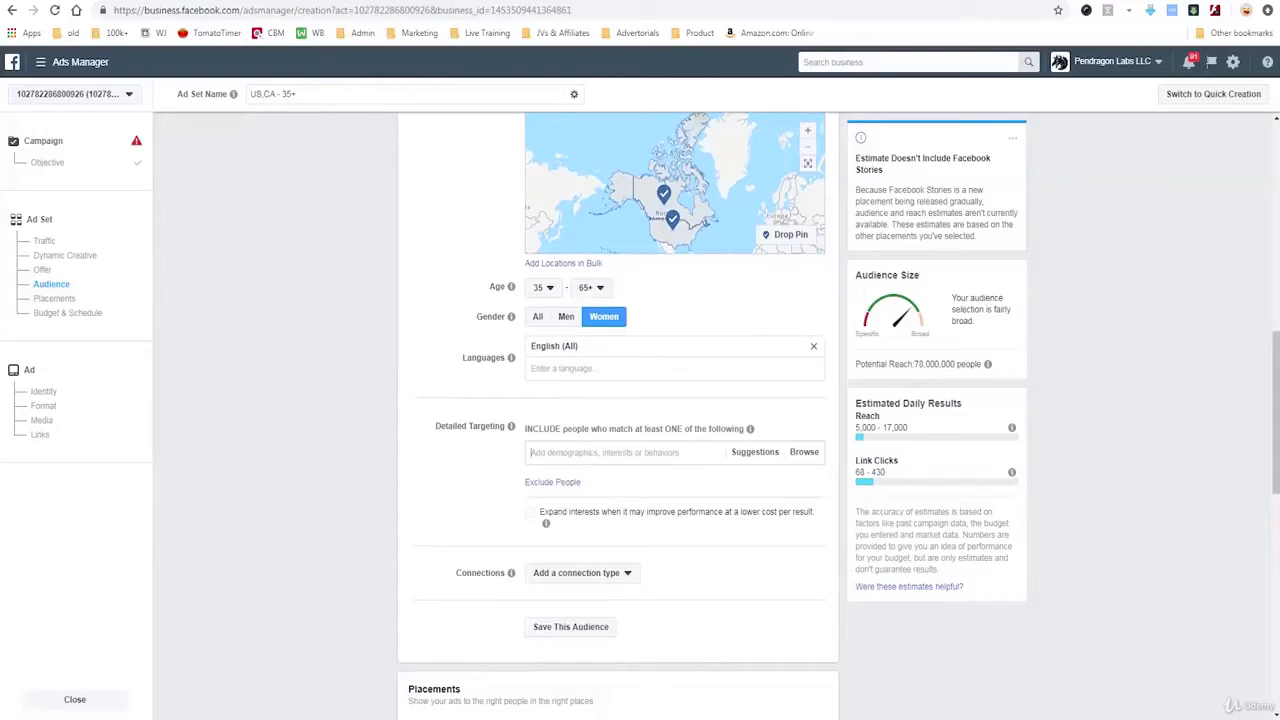
mouse_move(424, 398)
left_mouse_down()
mouse_move(418, 520)
mouse_move(660, 562)
left_mouse_up()
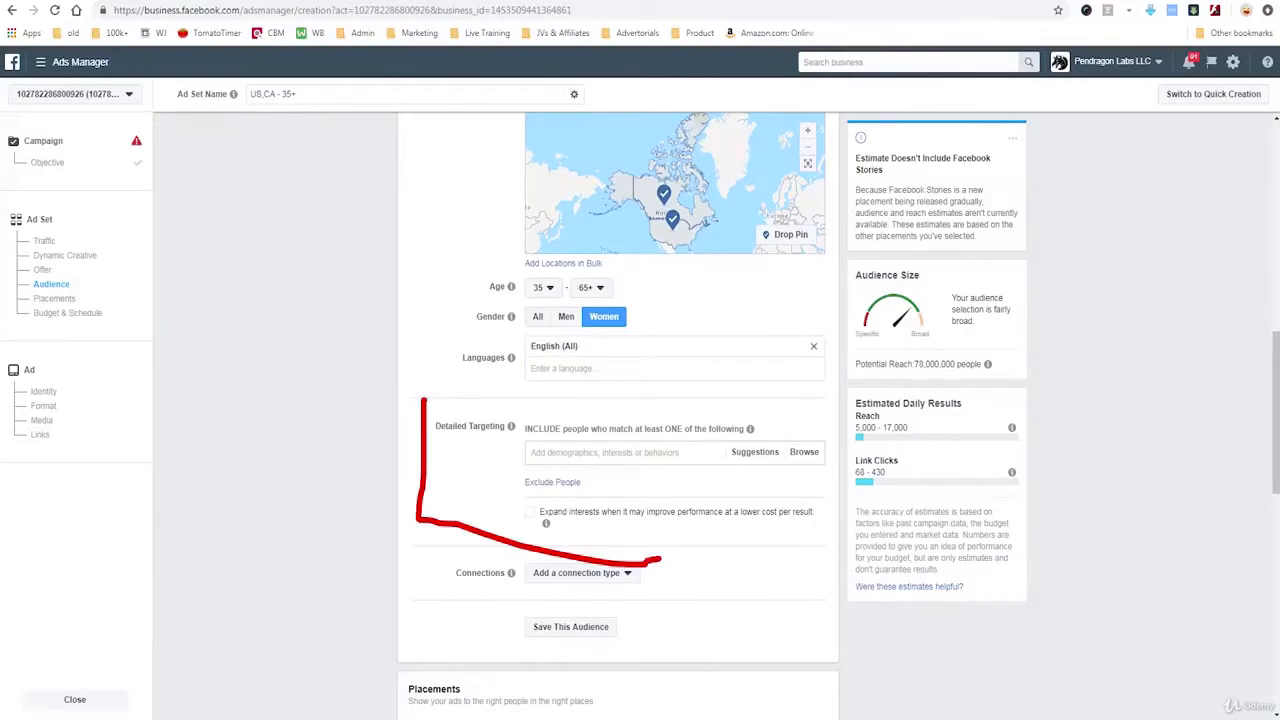
left_click_drag(424, 396, 566, 395)
left_click_drag(324, 443, 412, 437)
mouse_move(412, 437)
left_mouse_down()
mouse_move(331, 522)
mouse_move(382, 442)
left_mouse_up()
key("Escape")
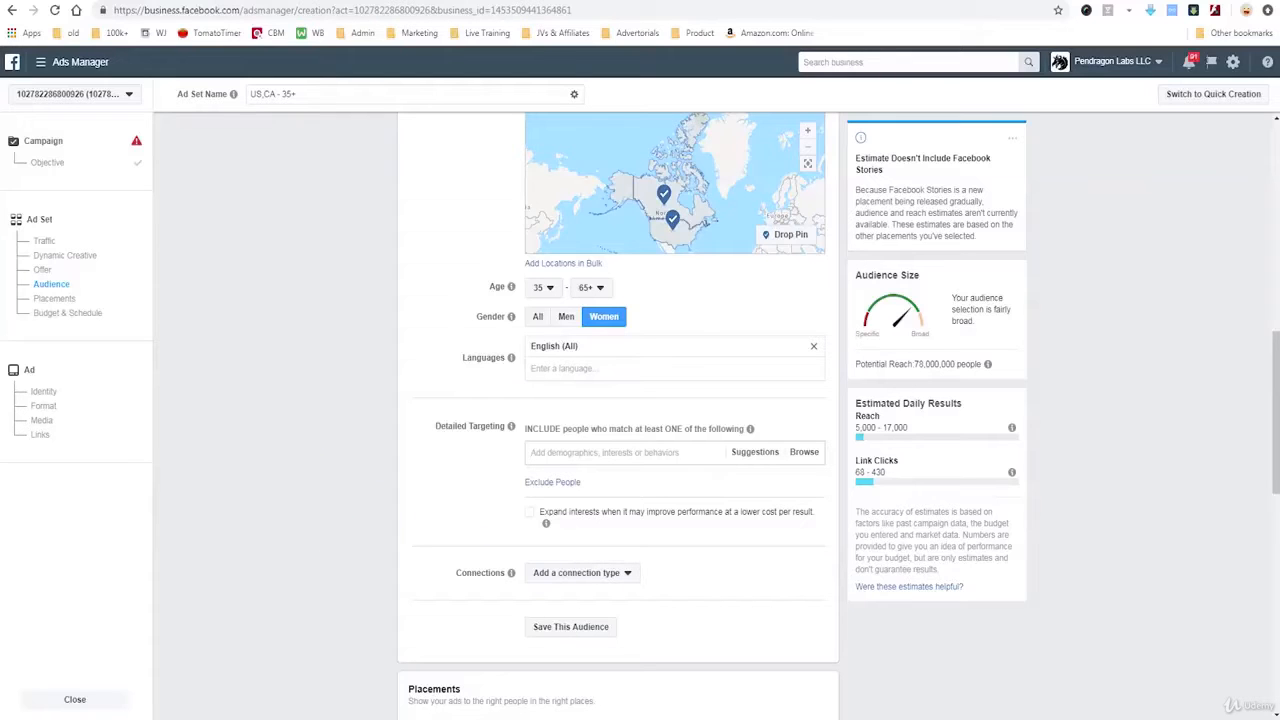
Step: Search the detailed targeting options for "coffee" and include the Coffee interest under Food and drink > Beverages
type("coffee")
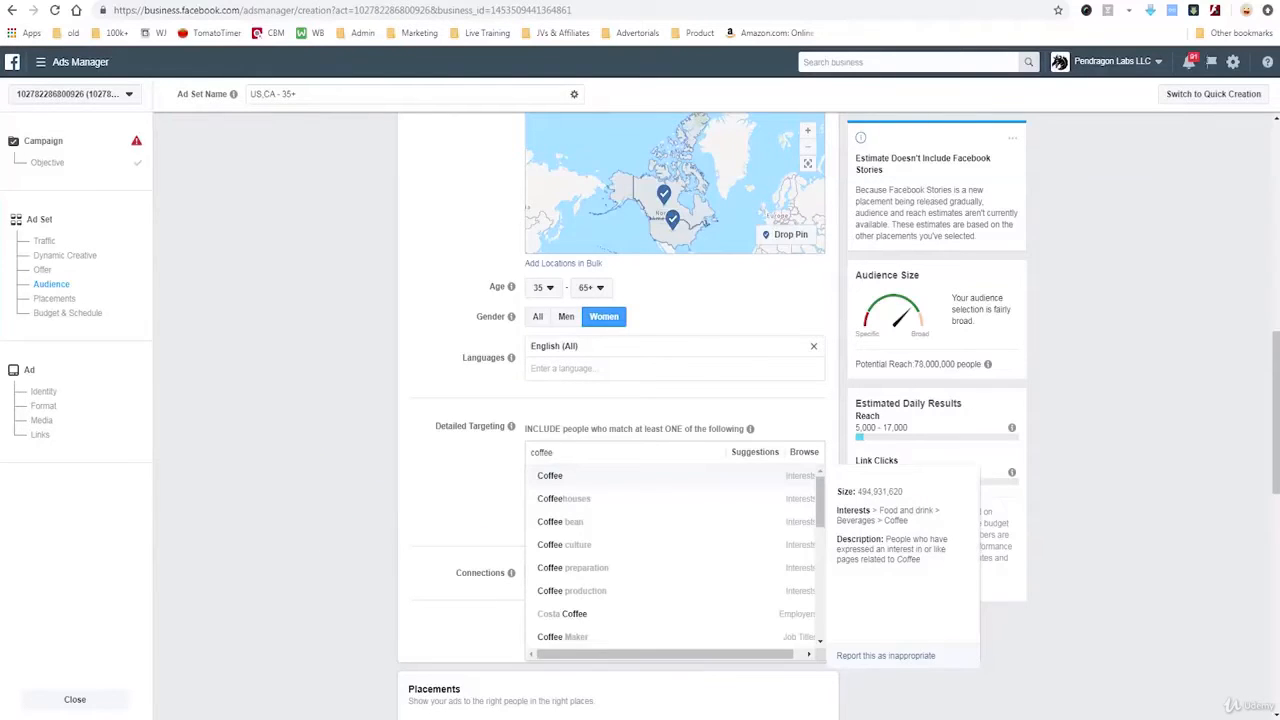
key("Down")
mouse_move(532, 485)
left_mouse_down()
mouse_move(575, 490)
mouse_move(527, 465)
mouse_move(530, 488)
left_mouse_up()
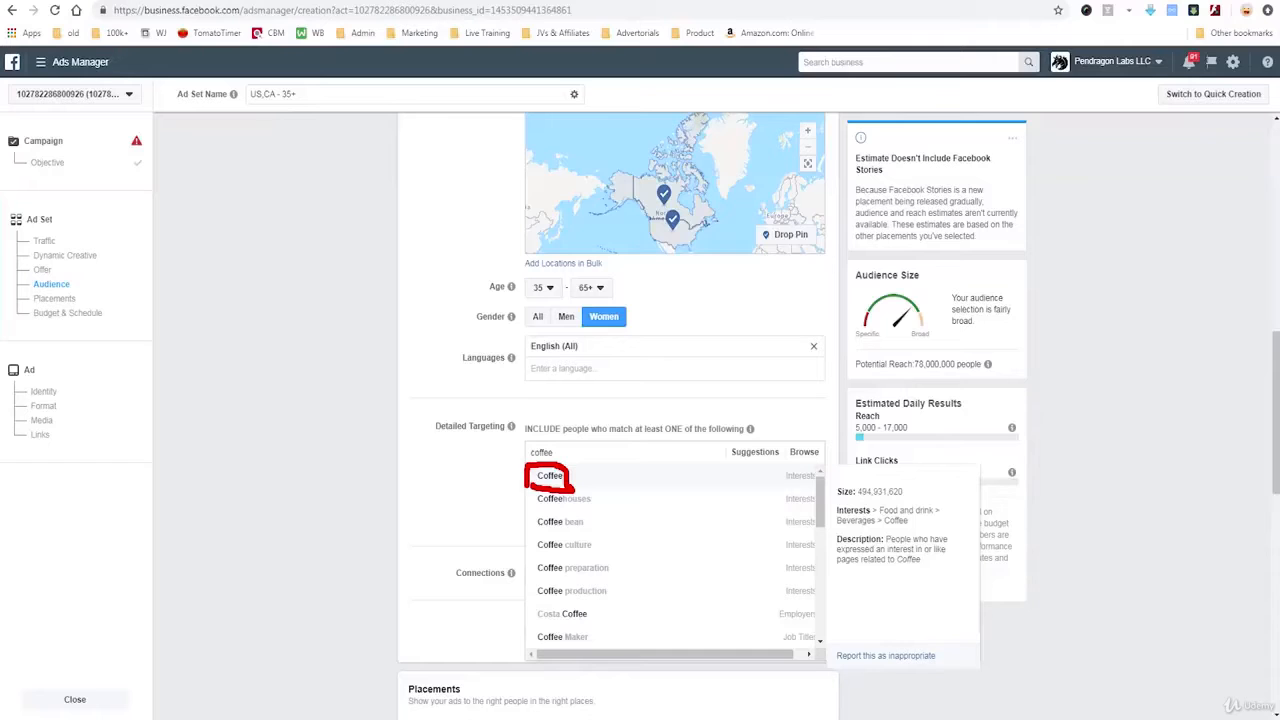
mouse_move(836, 500)
left_mouse_down()
mouse_move(892, 506)
mouse_move(920, 492)
mouse_move(910, 478)
mouse_move(826, 479)
mouse_move(827, 508)
left_mouse_up()
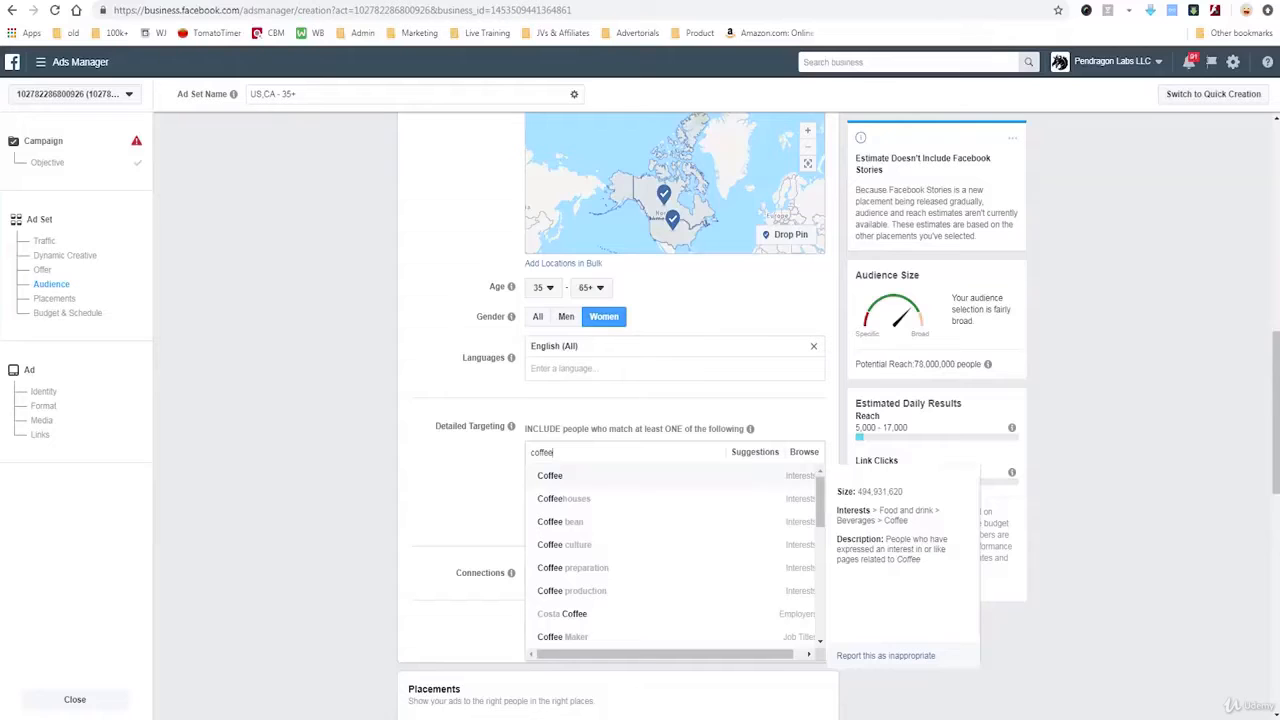
left_click(560, 476)
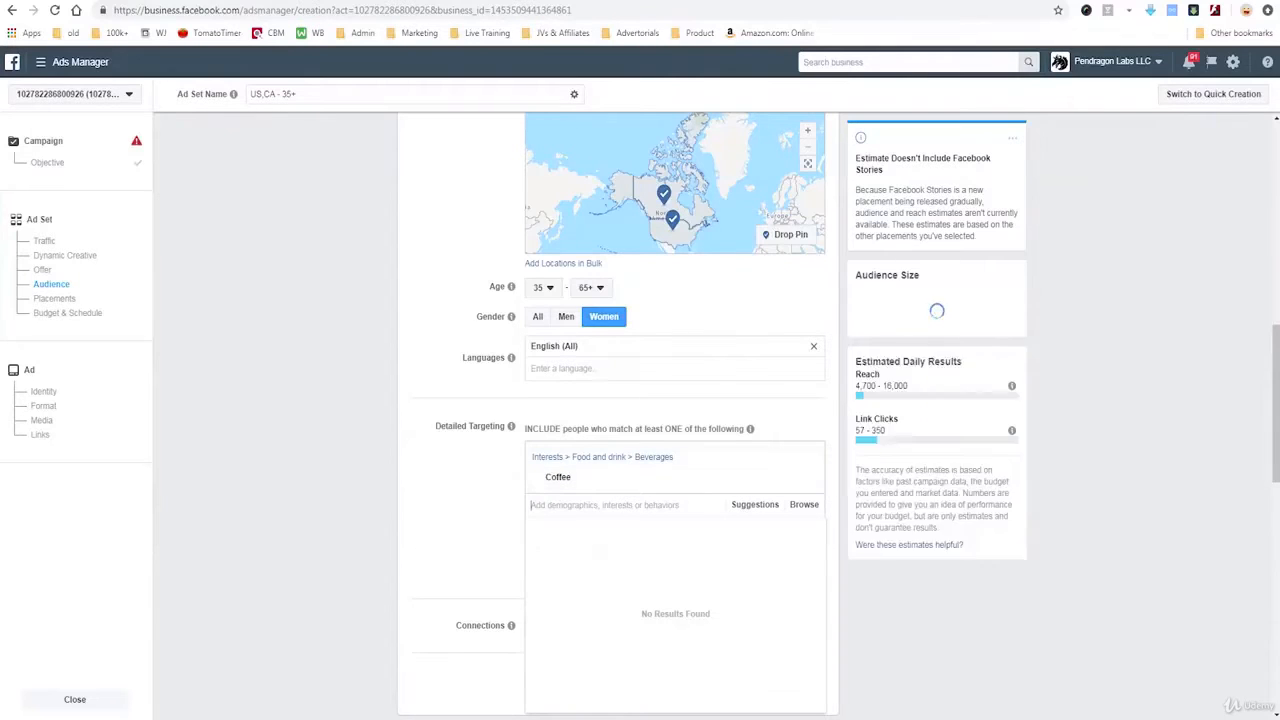
Step: Search detailed targeting for "coffee" again and include the Specialty coffee interest
mouse_move(988, 364)
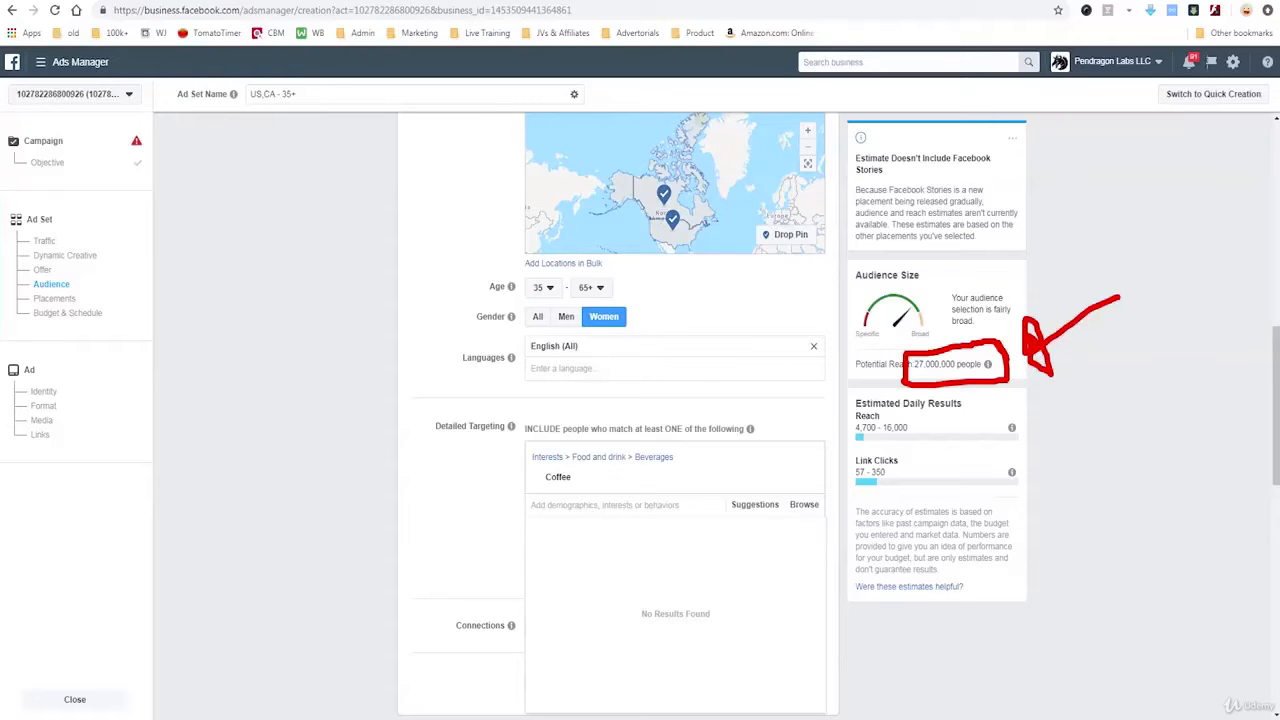
key("Escape")
mouse_move(675, 478)
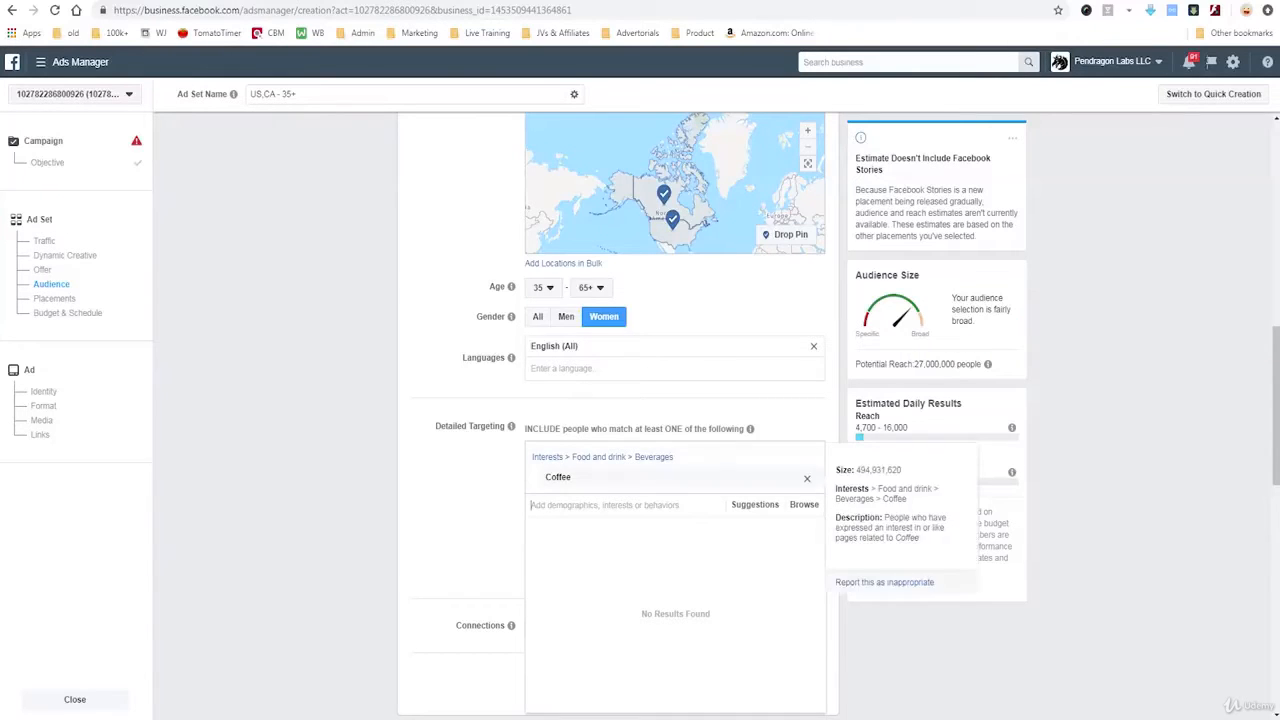
type("coffee")
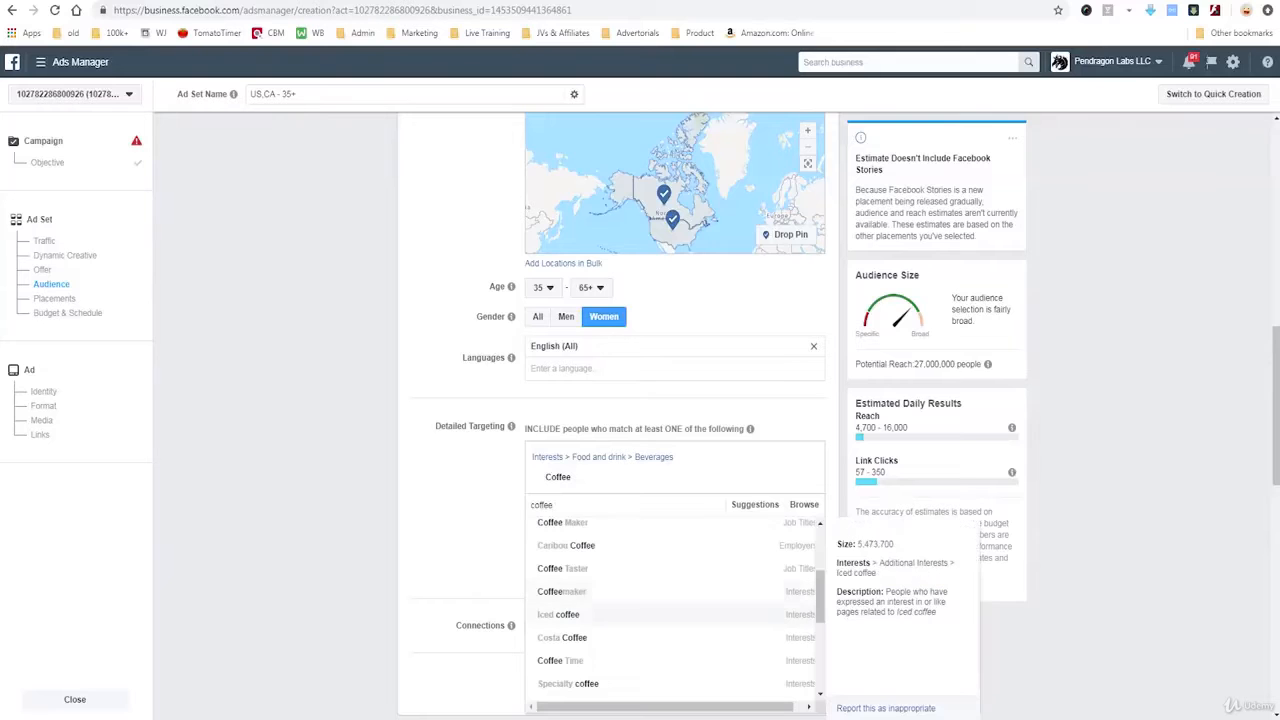
scroll(600, 618, "down", 1)
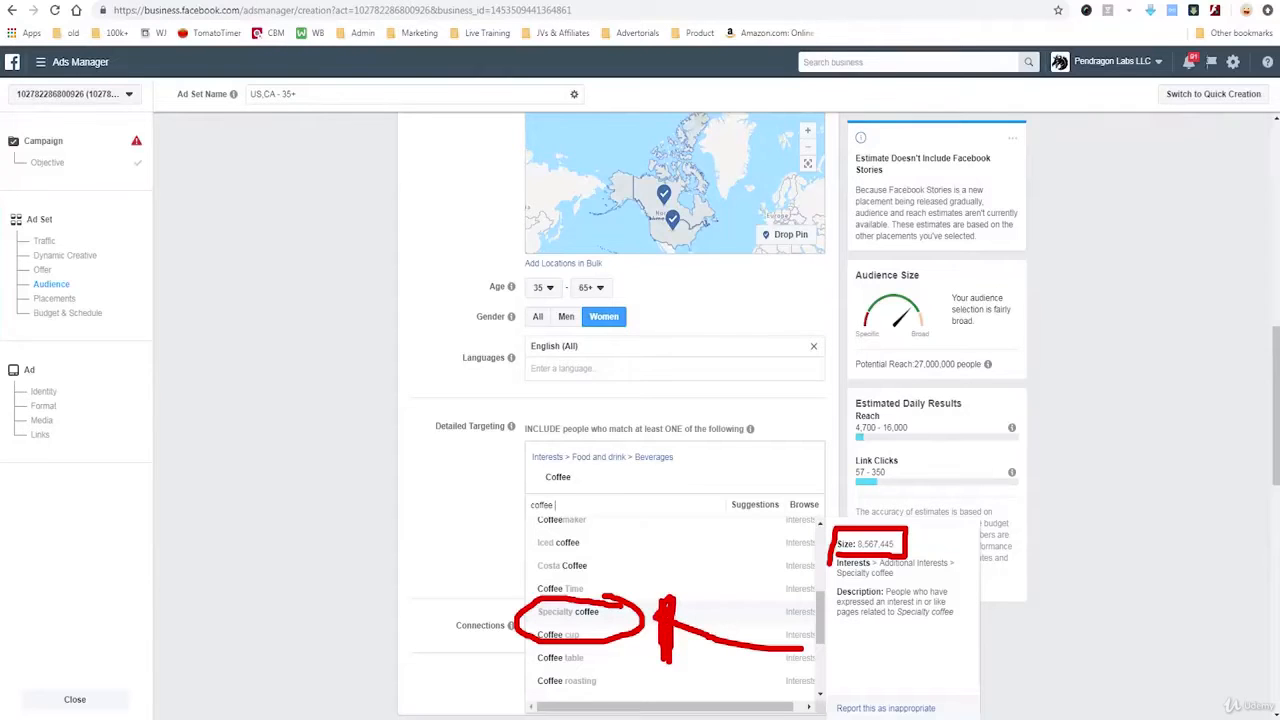
left_click(586, 611)
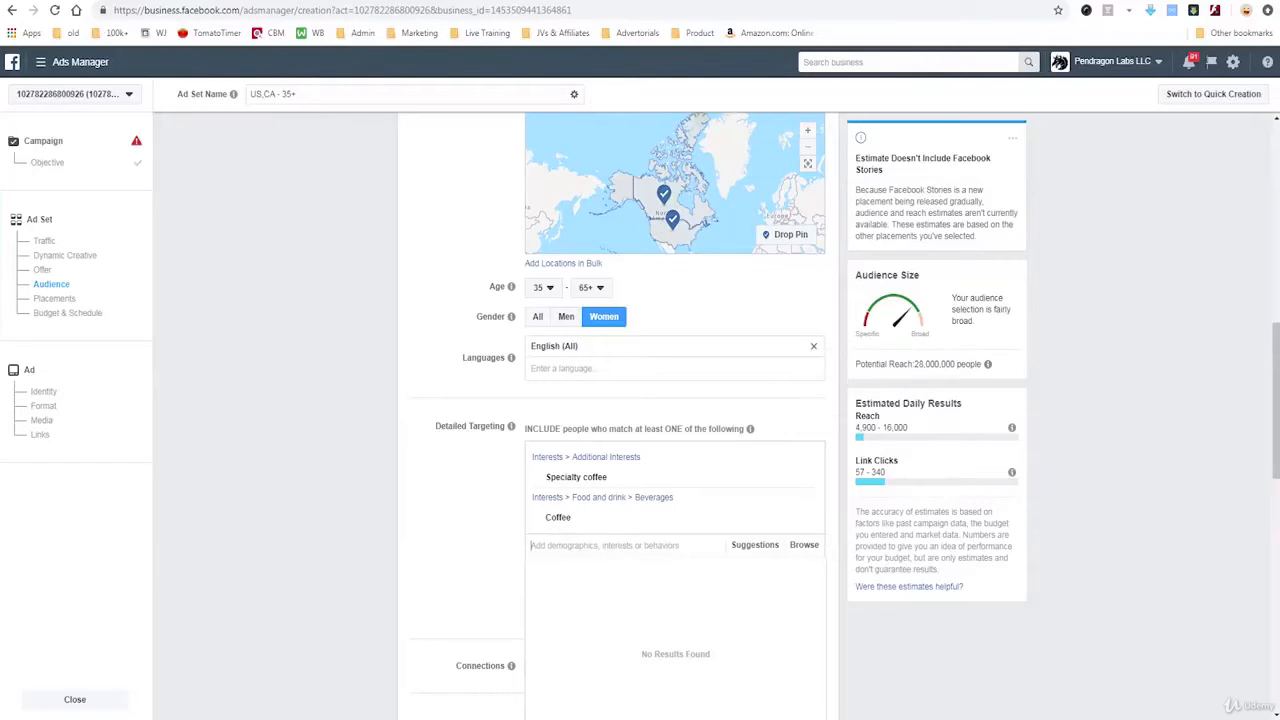
Step: Look through further "coffee" interests in detailed targeting and include Coffee cup
left_click_drag(1008, 350, 890, 360)
mouse_move(700, 518)
type("coffee")
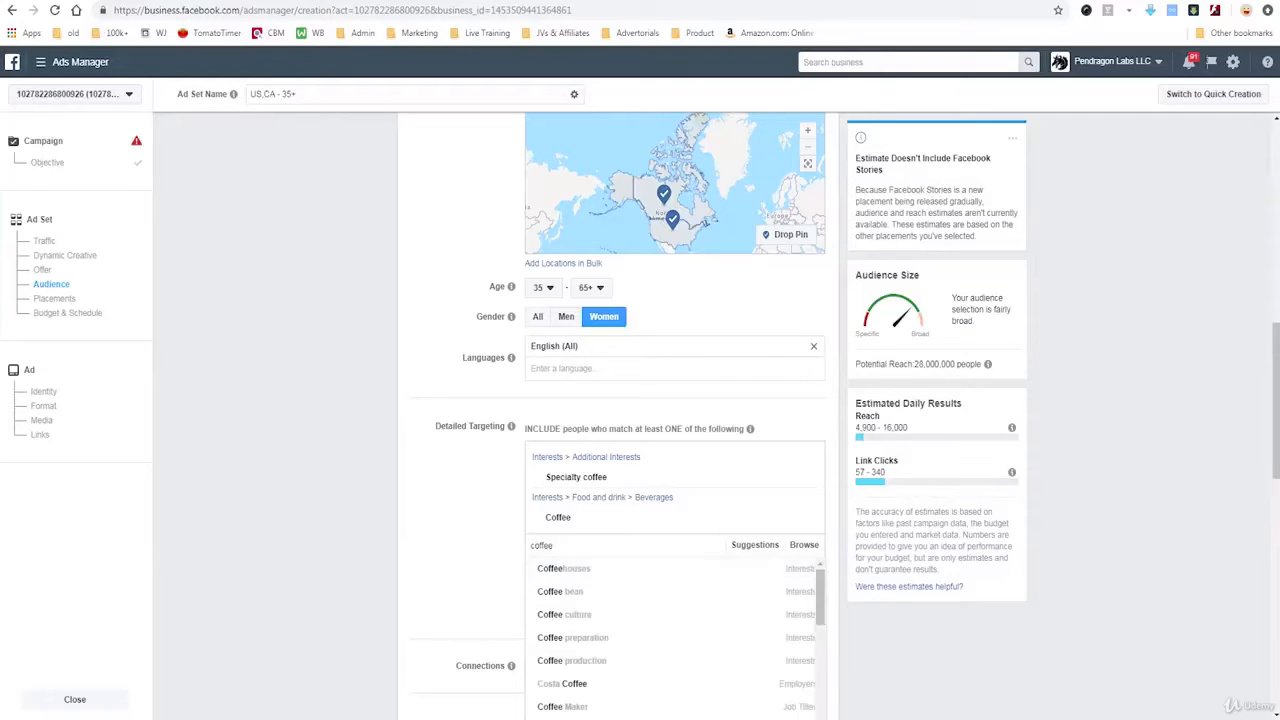
scroll(676, 634, "down", 4)
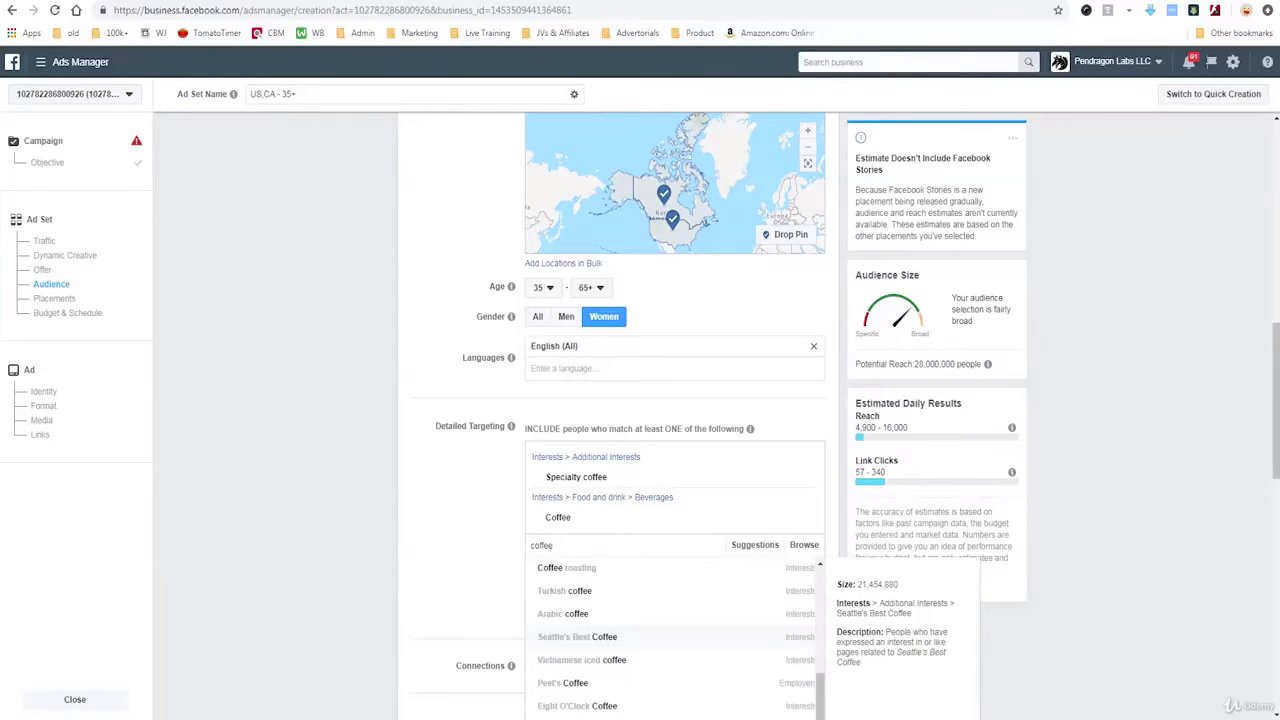
scroll(676, 637, "down", 1)
scroll(676, 567, "up", 1)
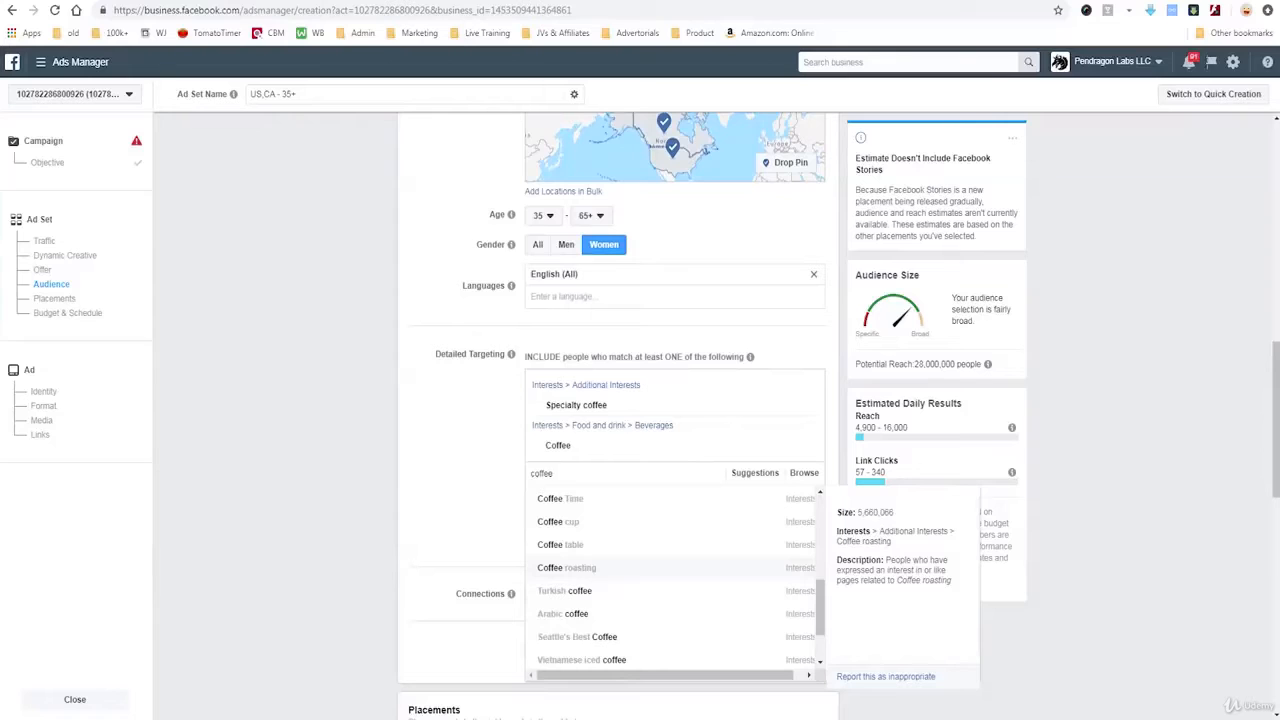
left_click(558, 521)
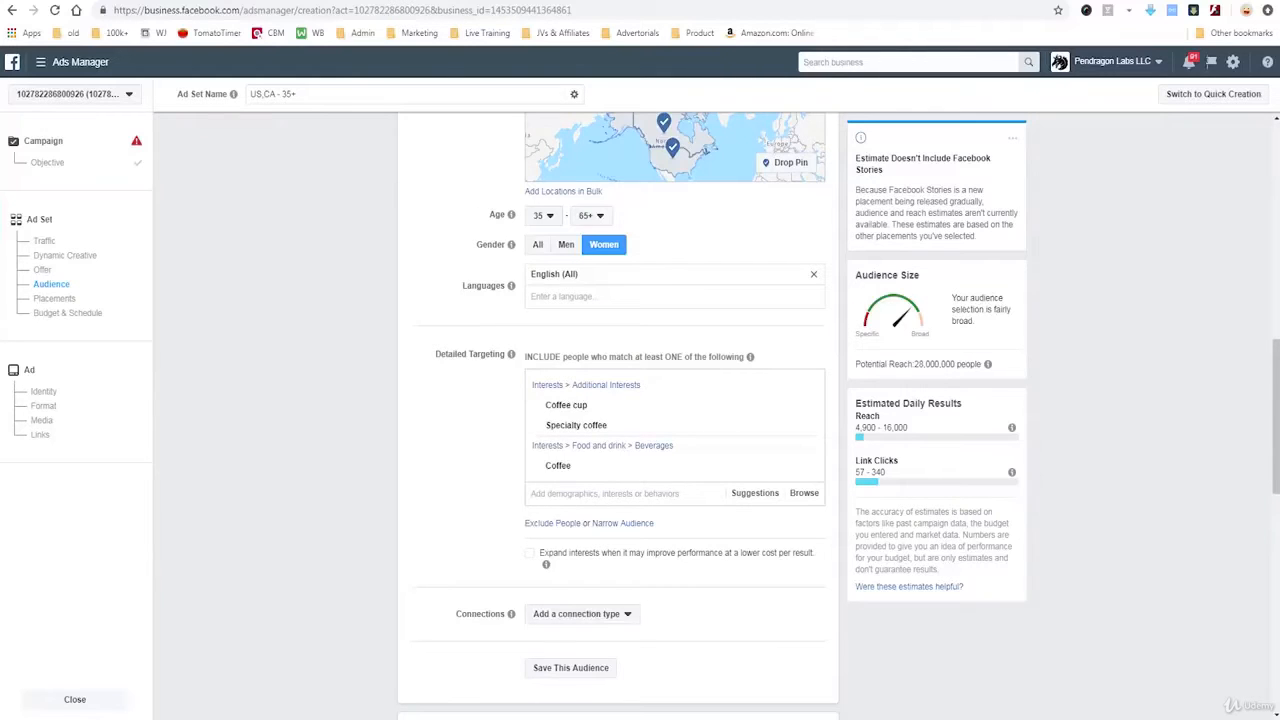
Step: Search the detailed targeting options for "engaged shopper" and include the Engaged Shoppers behavior under Purchase behavior
scroll(675, 420, "down", 1)
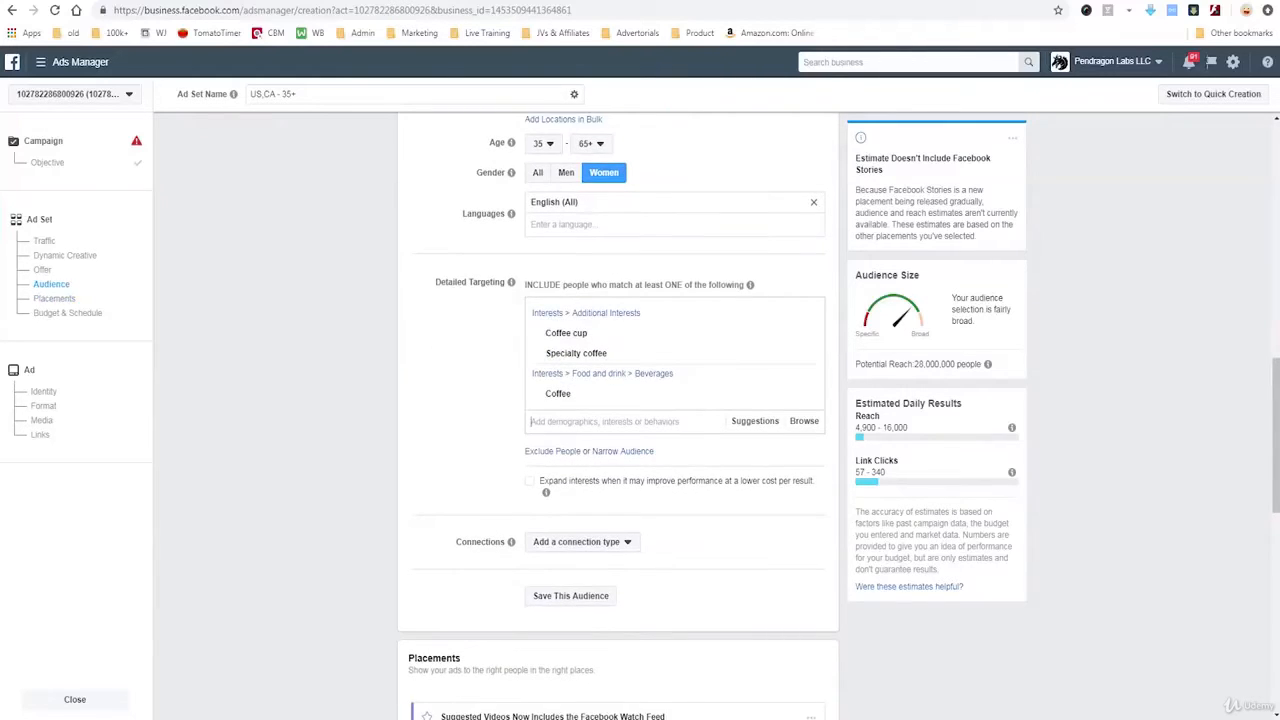
left_click(620, 422)
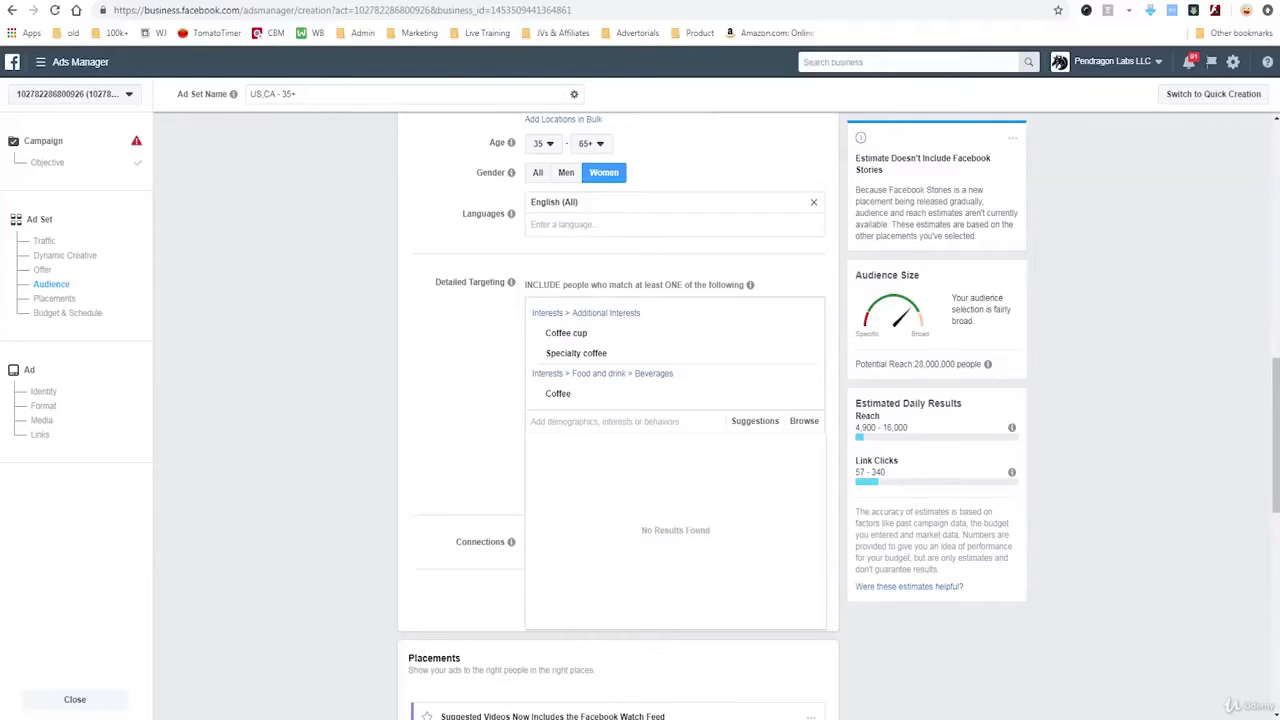
type("e")
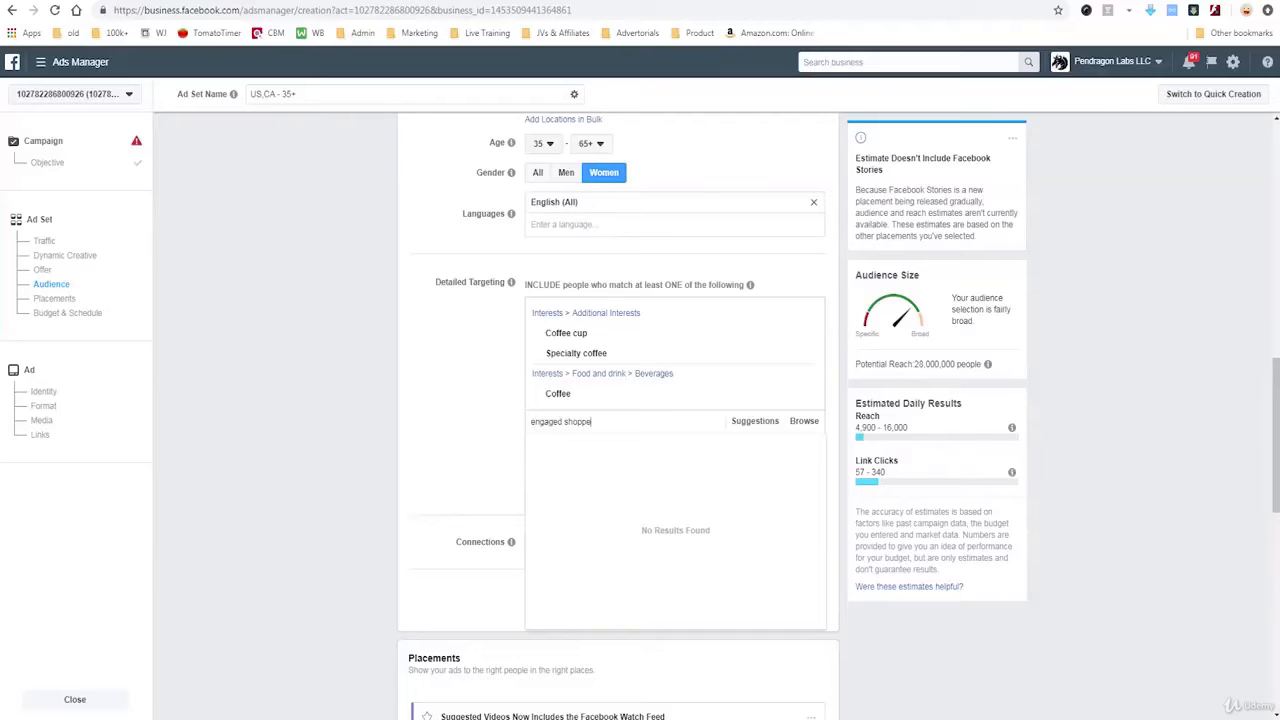
type("rir")
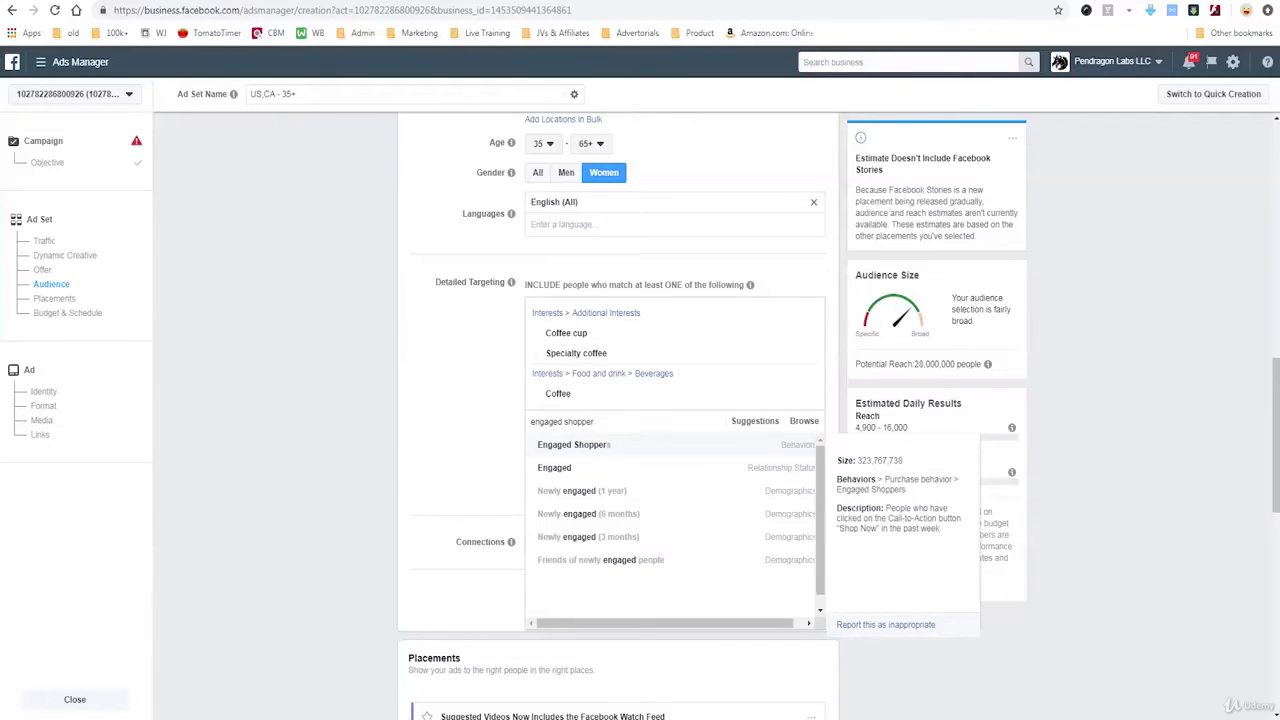
left_click_drag(836, 473, 937, 464)
mouse_move(838, 500)
left_mouse_down()
mouse_move(936, 506)
mouse_move(976, 466)
mouse_move(832, 460)
mouse_move(812, 492)
left_mouse_up()
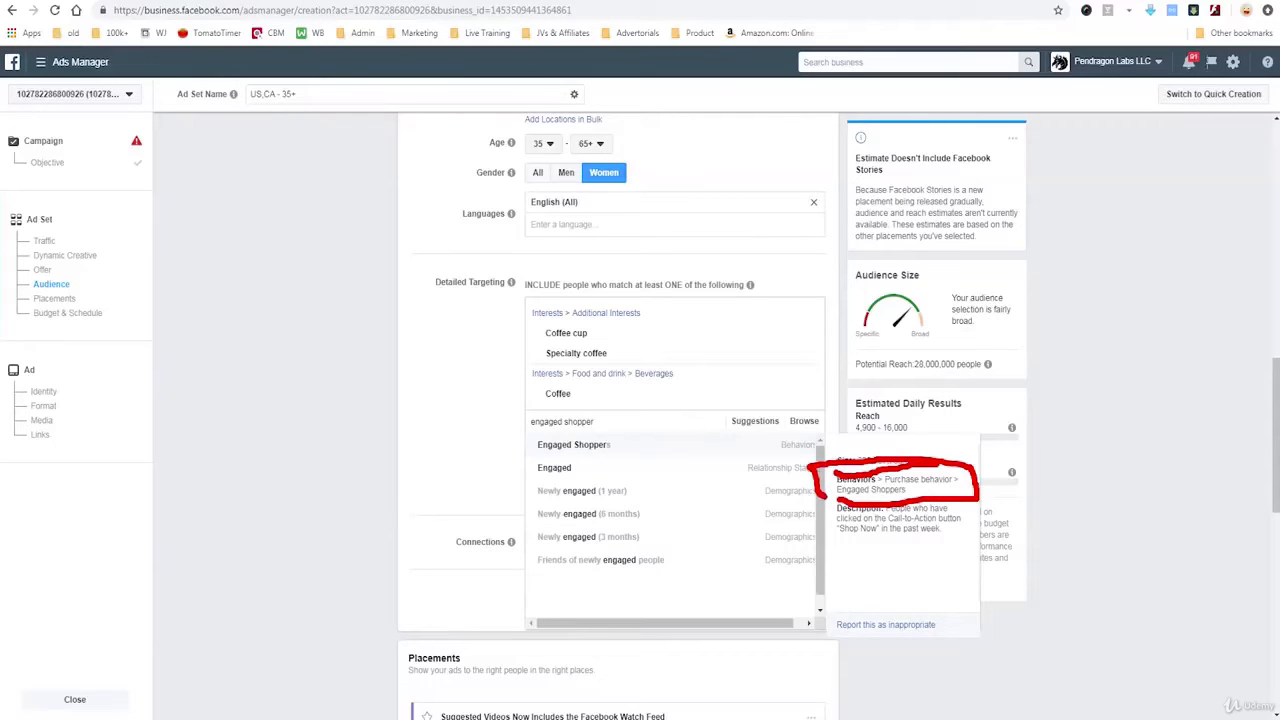
key("Escape")
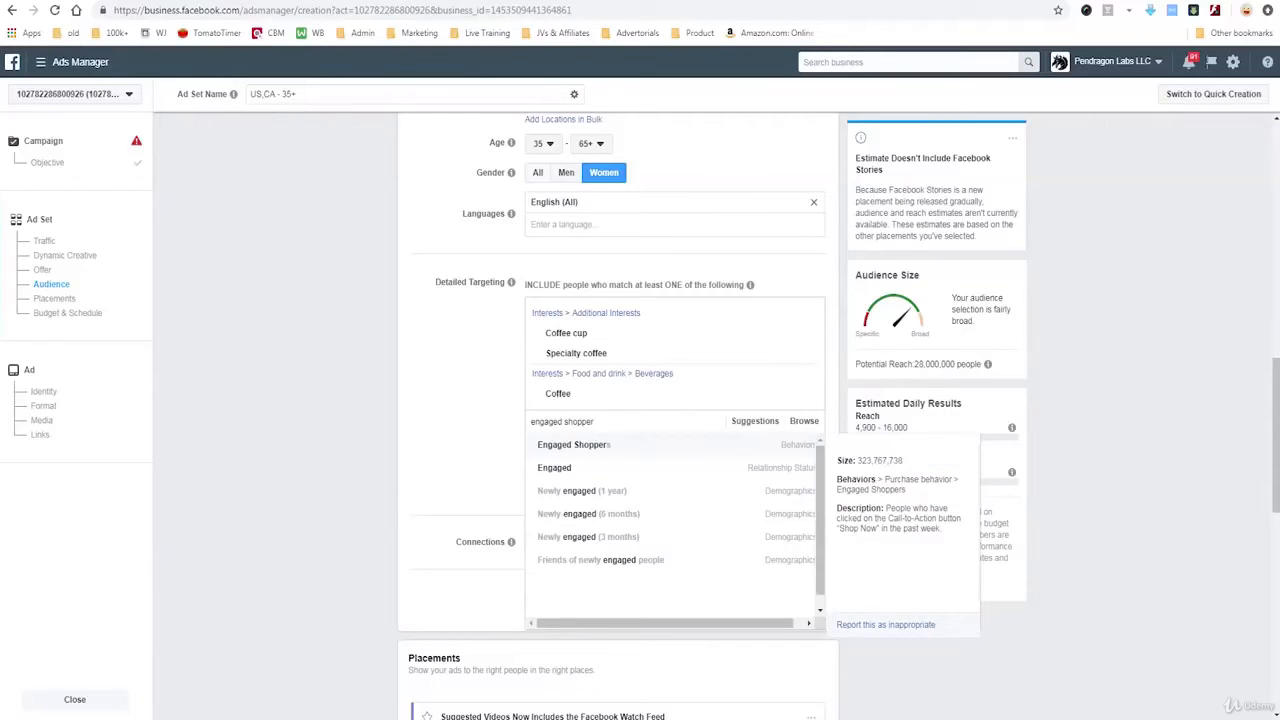
mouse_move(838, 500)
left_mouse_down()
mouse_move(830, 546)
mouse_move(975, 552)
mouse_move(966, 500)
mouse_move(818, 502)
left_mouse_up()
left_click_drag(860, 700, 860, 552)
left_click_drag(860, 552, 892, 588)
key("Return")
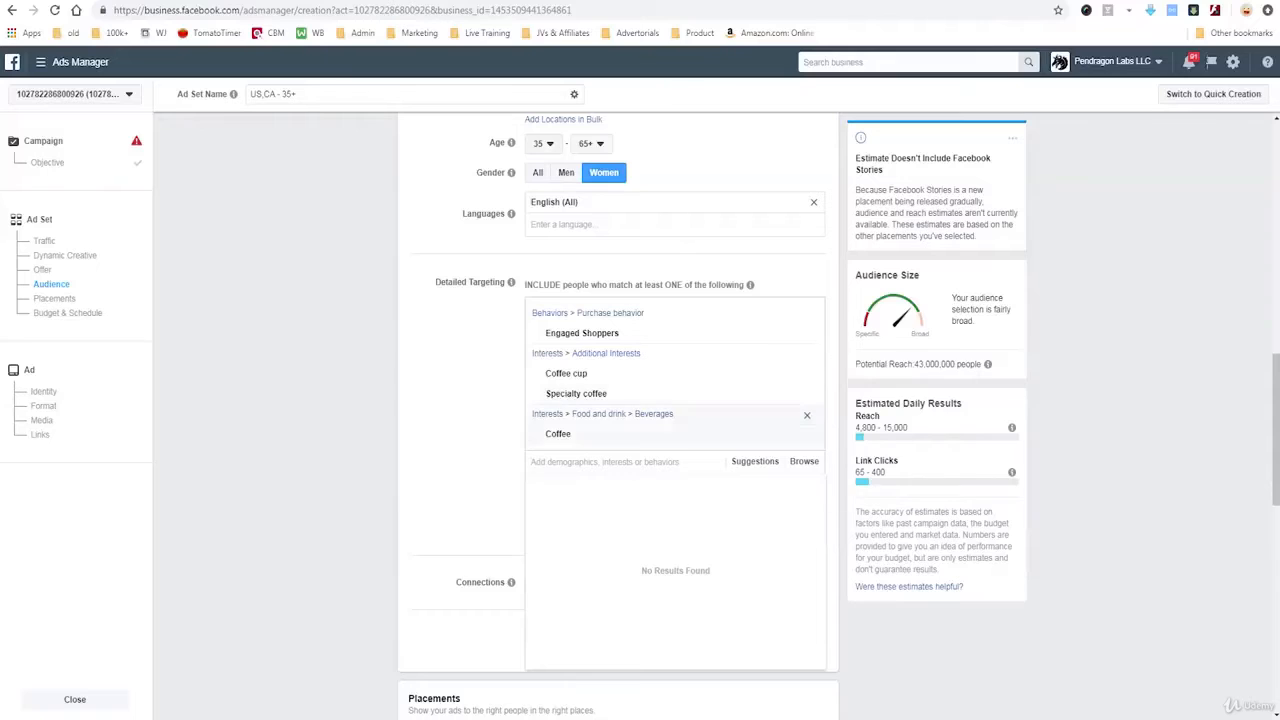
Step: Review the included coffee interests and remove Coffee and Specialty coffee from detailed targeting
mouse_move(600, 374)
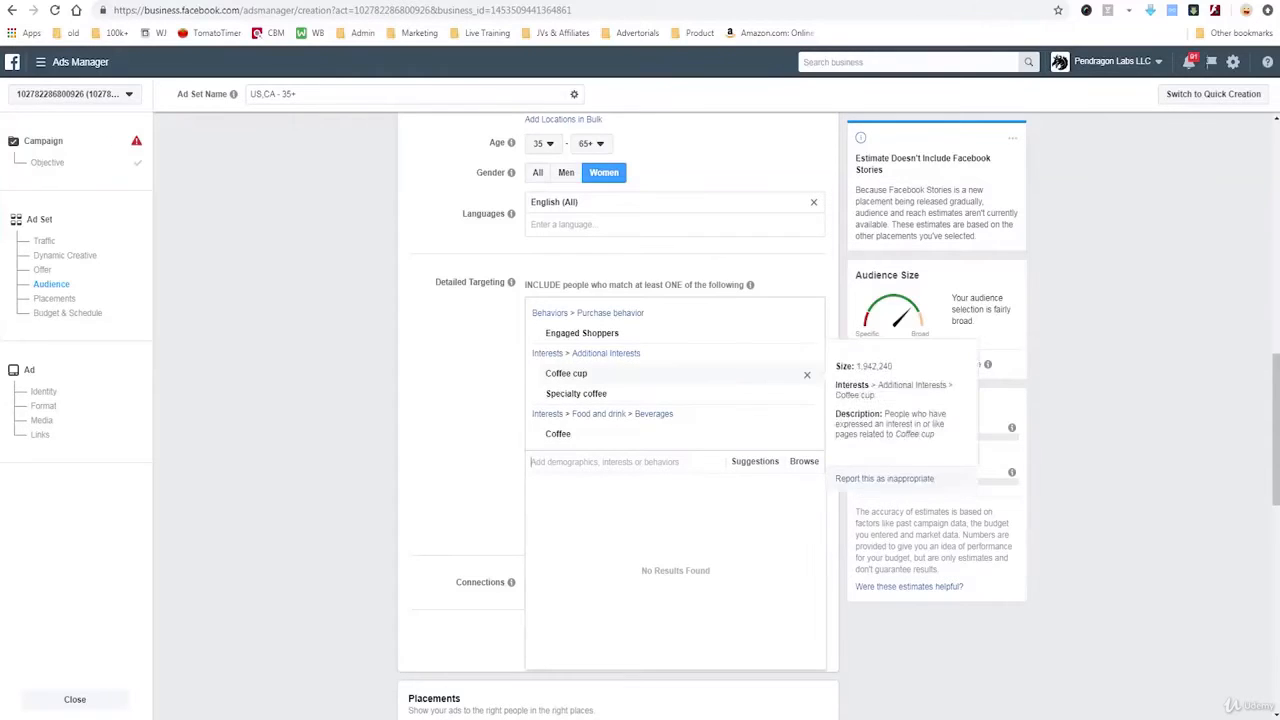
left_click(468, 384)
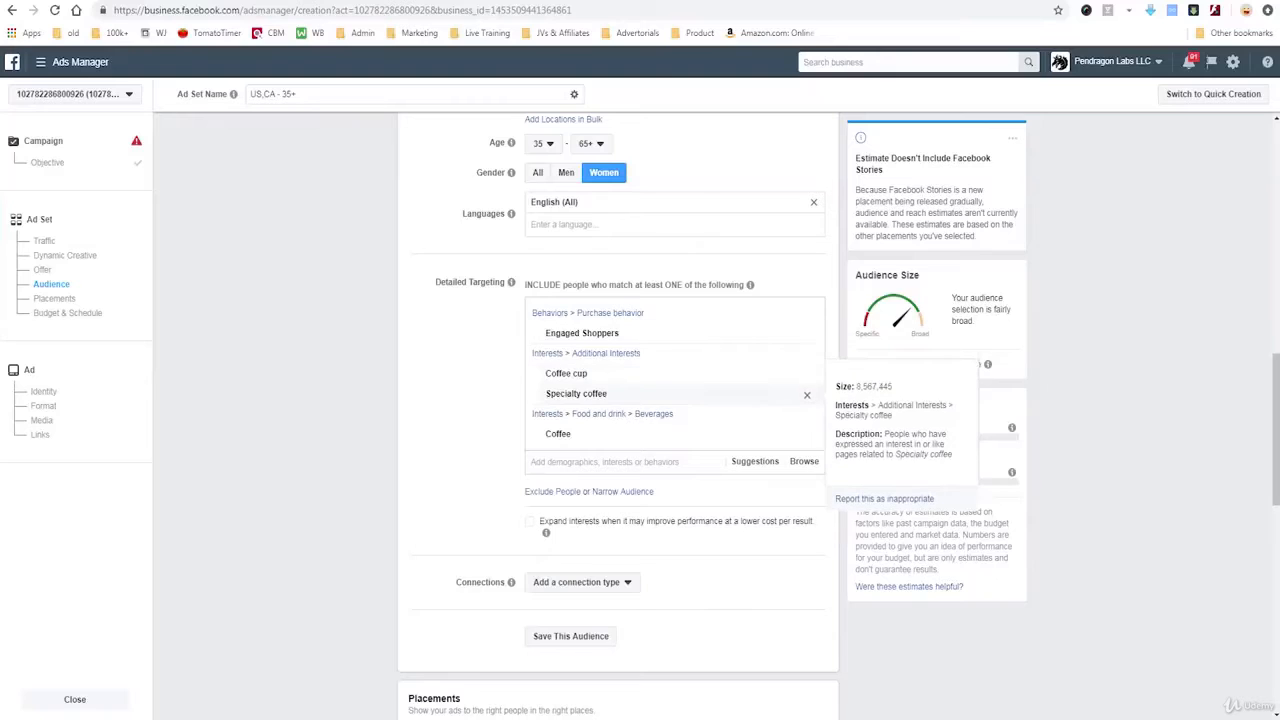
mouse_move(640, 434)
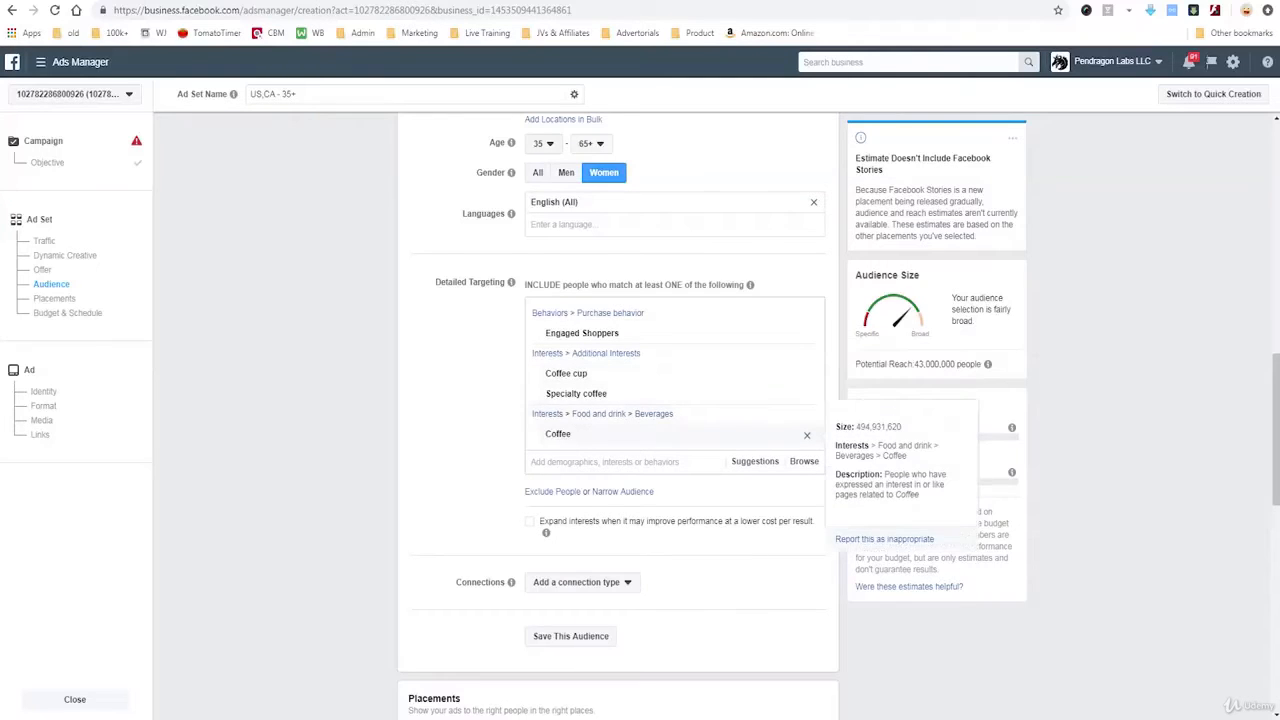
left_click(807, 434)
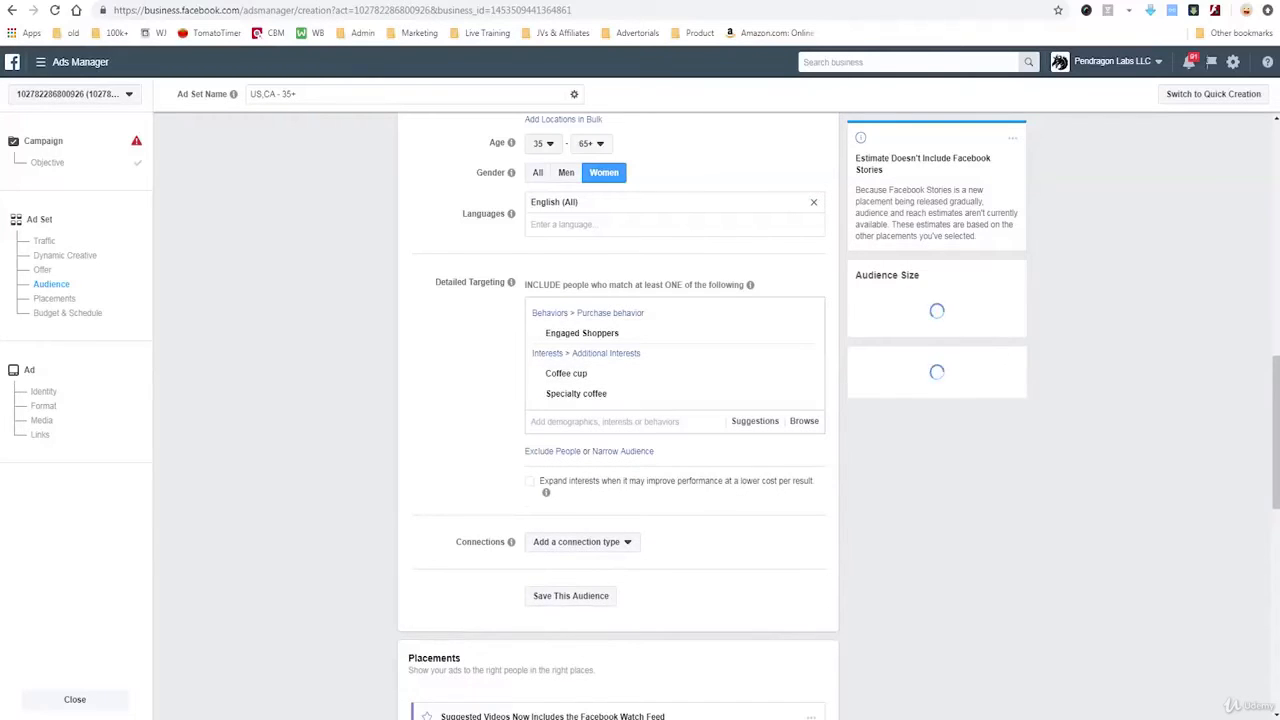
left_click(807, 394)
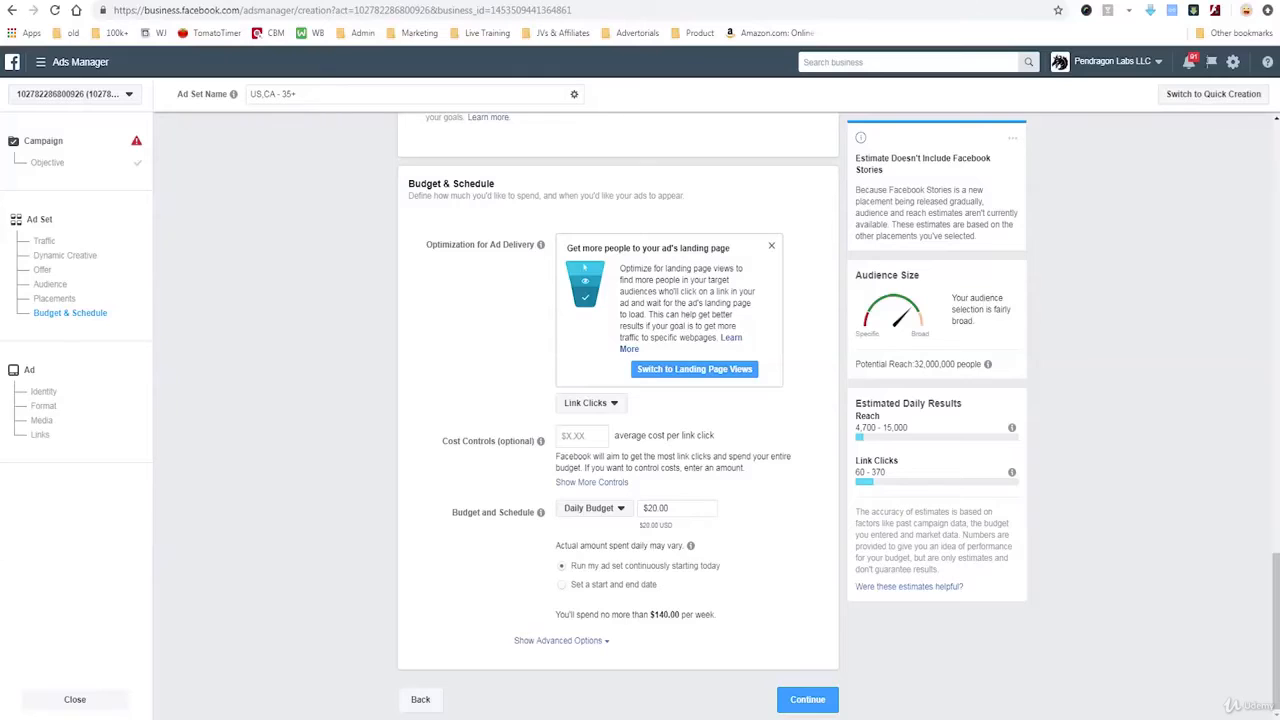
Step: Choose Link Clicks as the optimization for ad delivery and continue to the ad setup
left_click(591, 403)
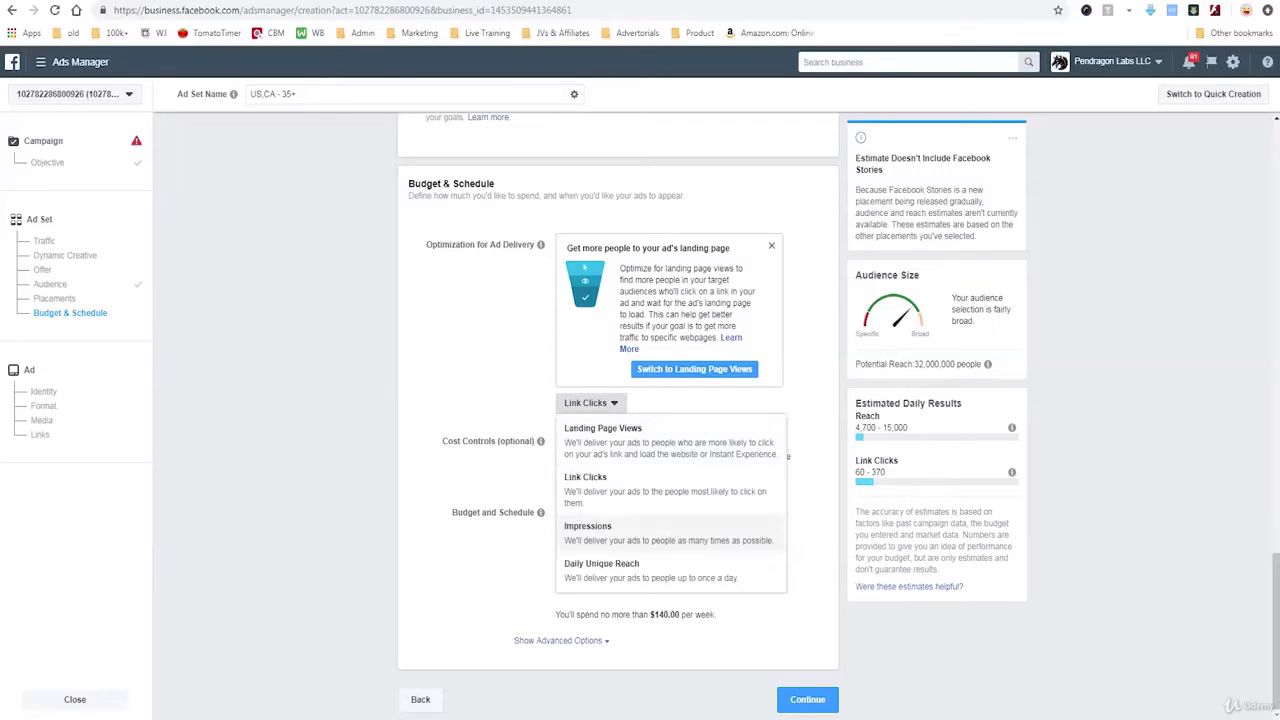
left_click(600, 488)
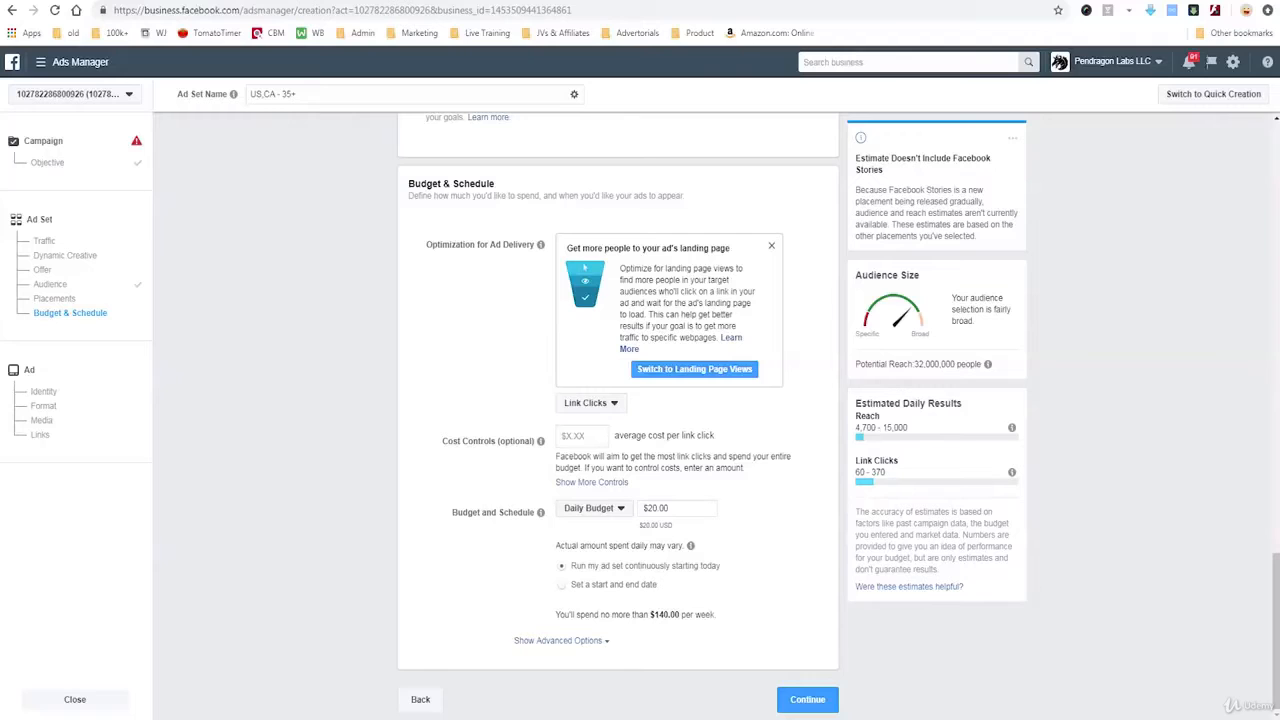
mouse_move(837, 671)
left_mouse_down()
mouse_move(942, 699)
mouse_move(775, 664)
left_mouse_up()
left_click(807, 700)
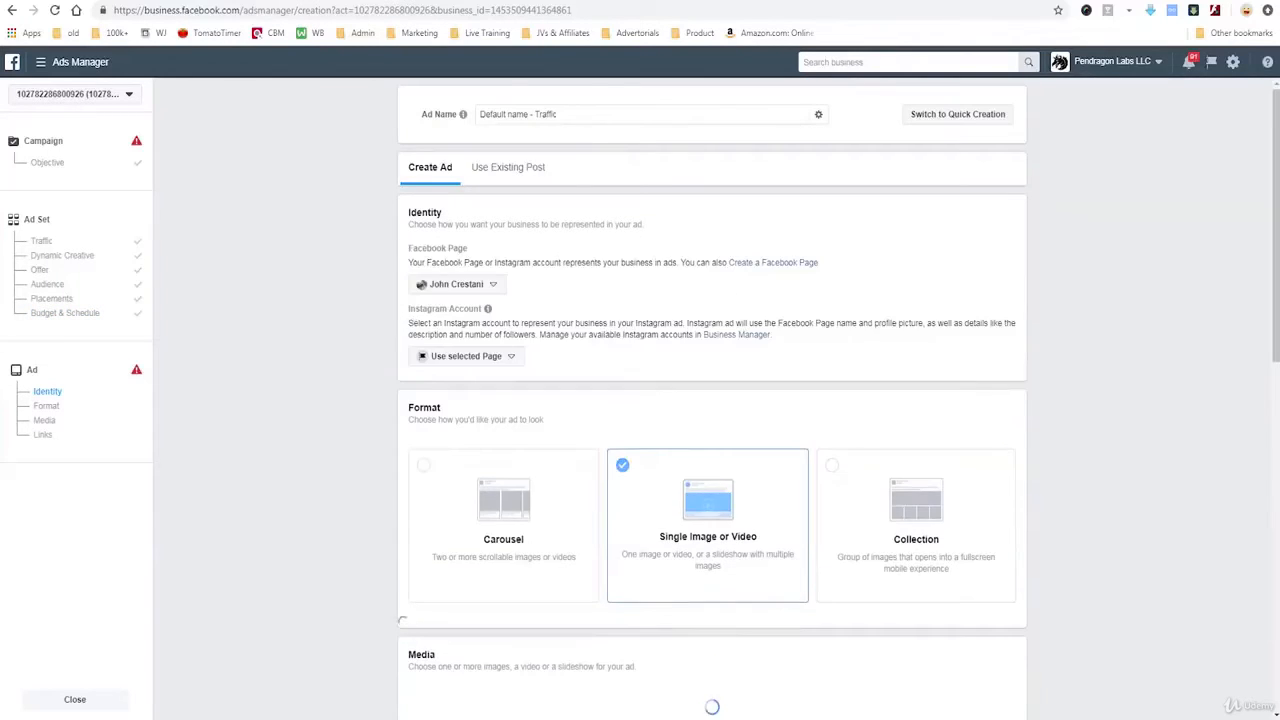
Step: Try the Carousel ad format, and set the format to Single Image or Video
left_click(503, 525)
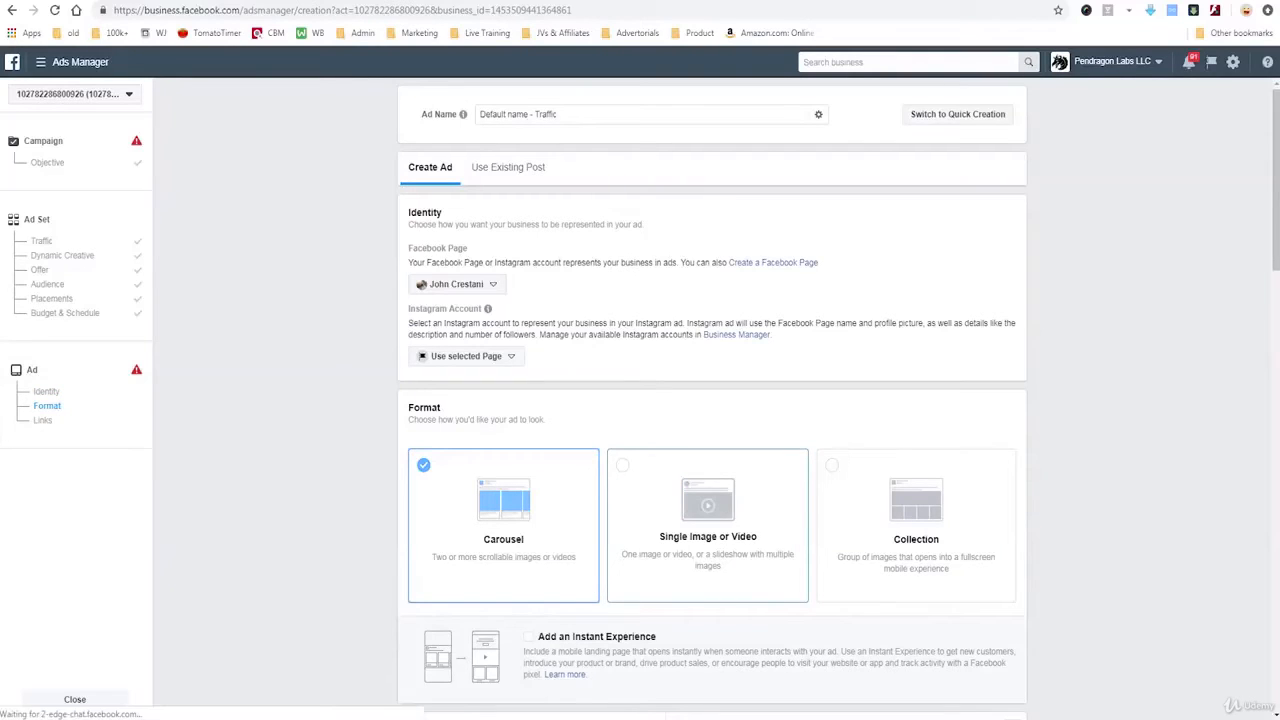
left_click(708, 520)
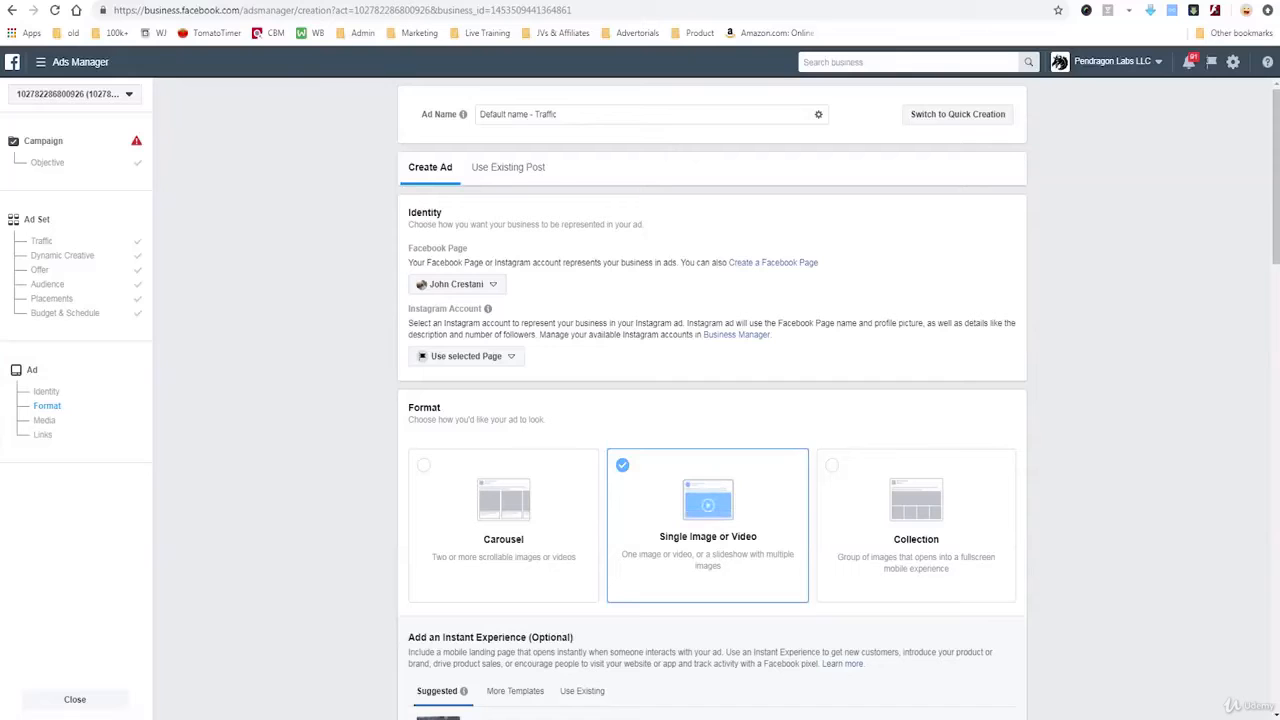
mouse_move(599, 435)
left_mouse_down()
mouse_move(614, 617)
mouse_move(886, 608)
mouse_move(525, 436)
left_mouse_up()
mouse_move(363, 426)
left_mouse_down()
mouse_move(605, 475)
mouse_move(618, 524)
mouse_move(616, 482)
left_mouse_up()
key("Escape")
Step: Enter "Like coffeee mugs! Ours is the BESHT!!@!!!" as the ad's text, with Website as the link type
scroll(616, 482, "down", 2)
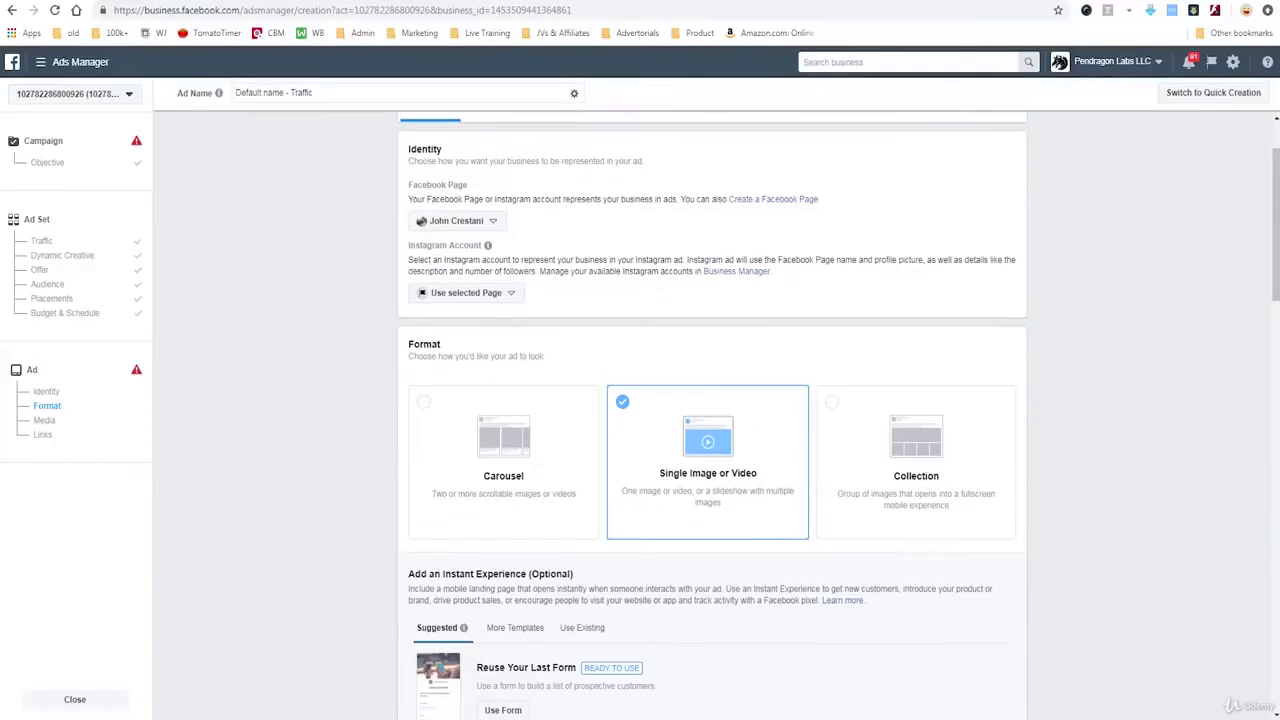
scroll(712, 412, "down", 4)
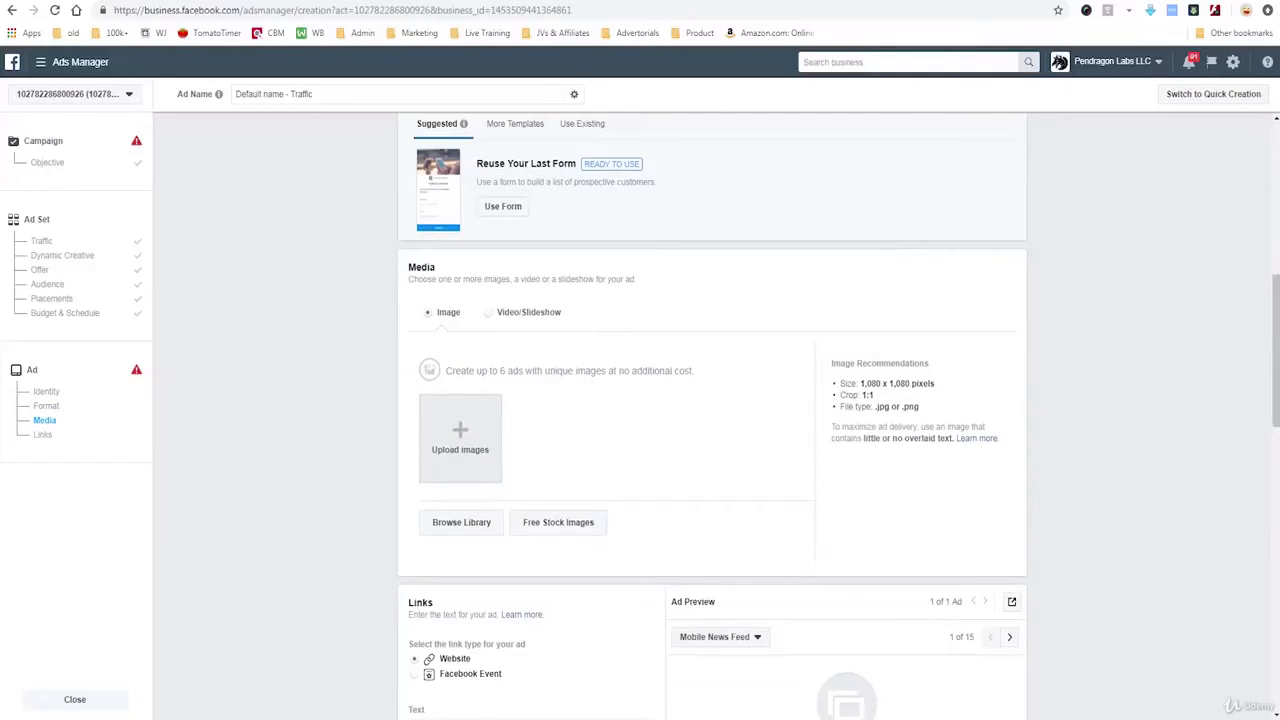
scroll(712, 416, "down", 3)
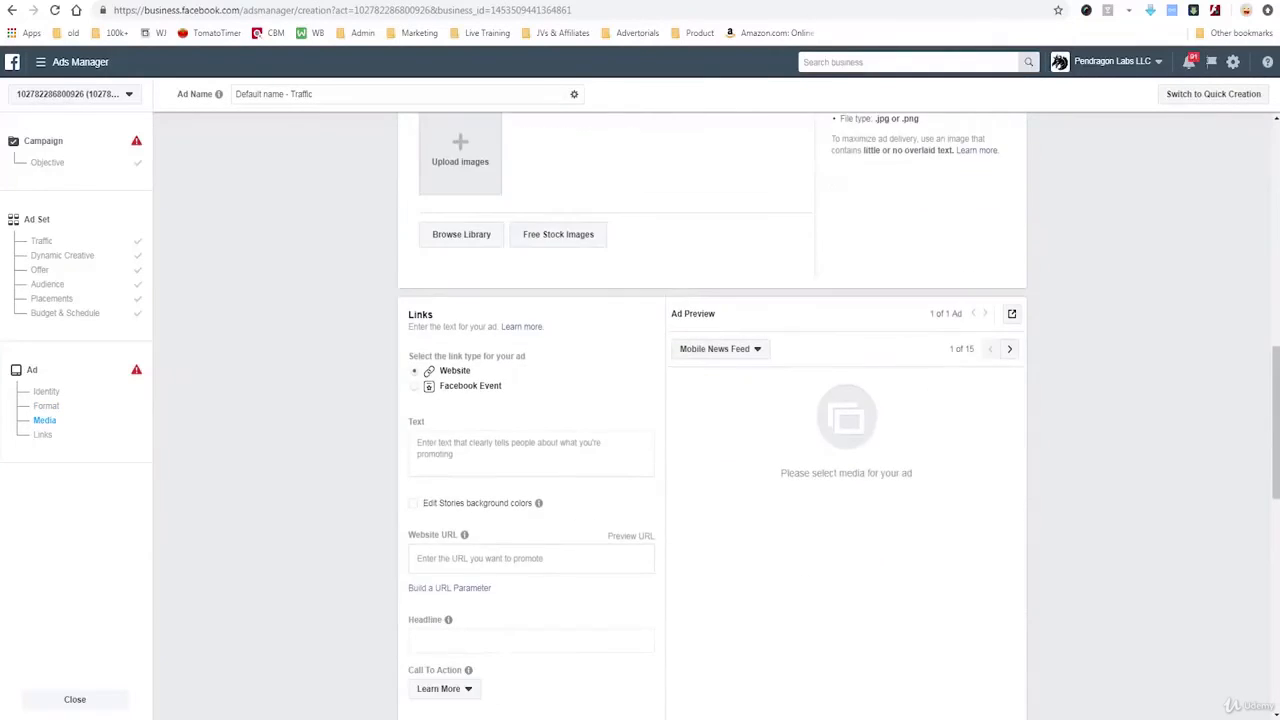
left_click(531, 453)
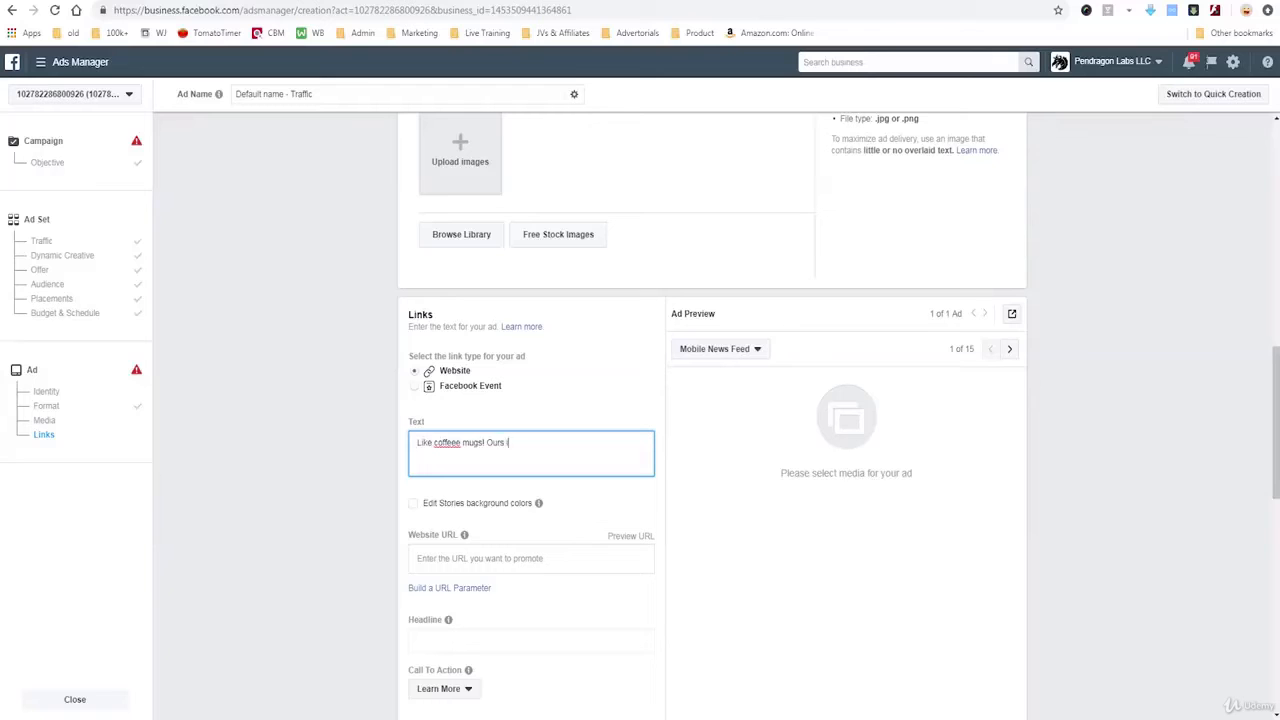
type("Like coffeee mugs! Ours is the BESHT!!@!!!")
scroll(640, 416, "down", 1)
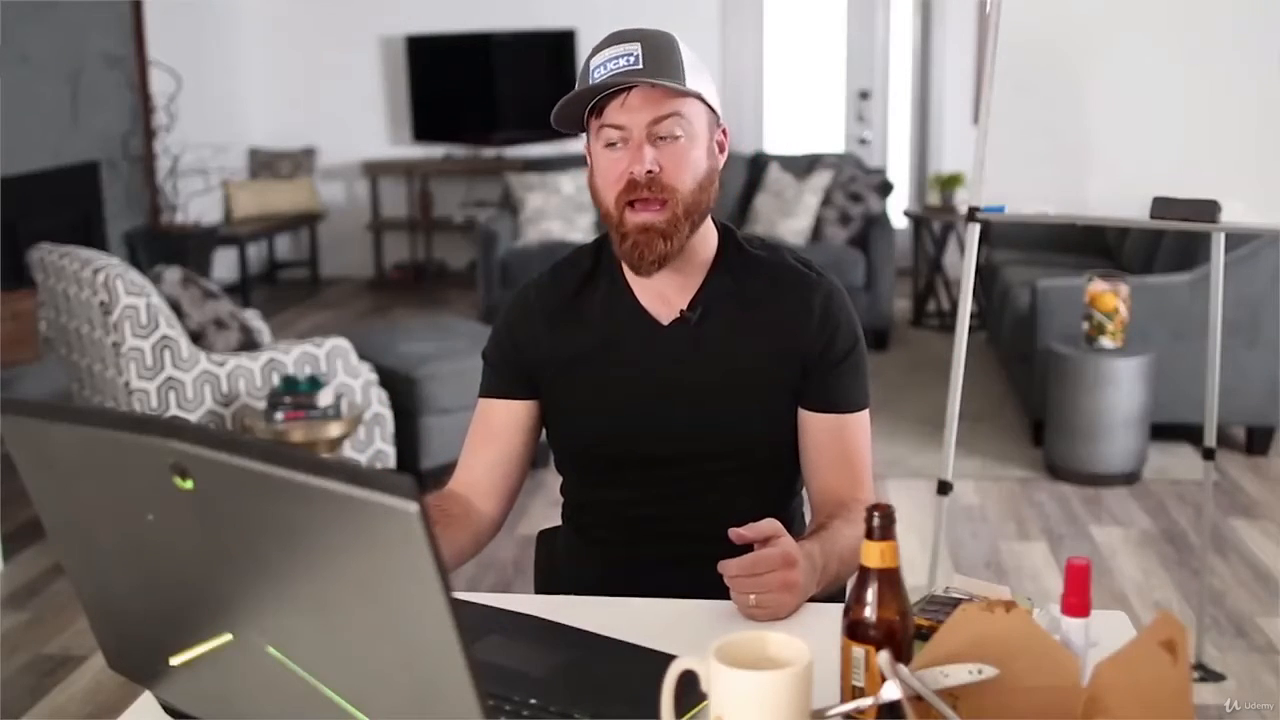
scroll(530, 416, "down", 3)
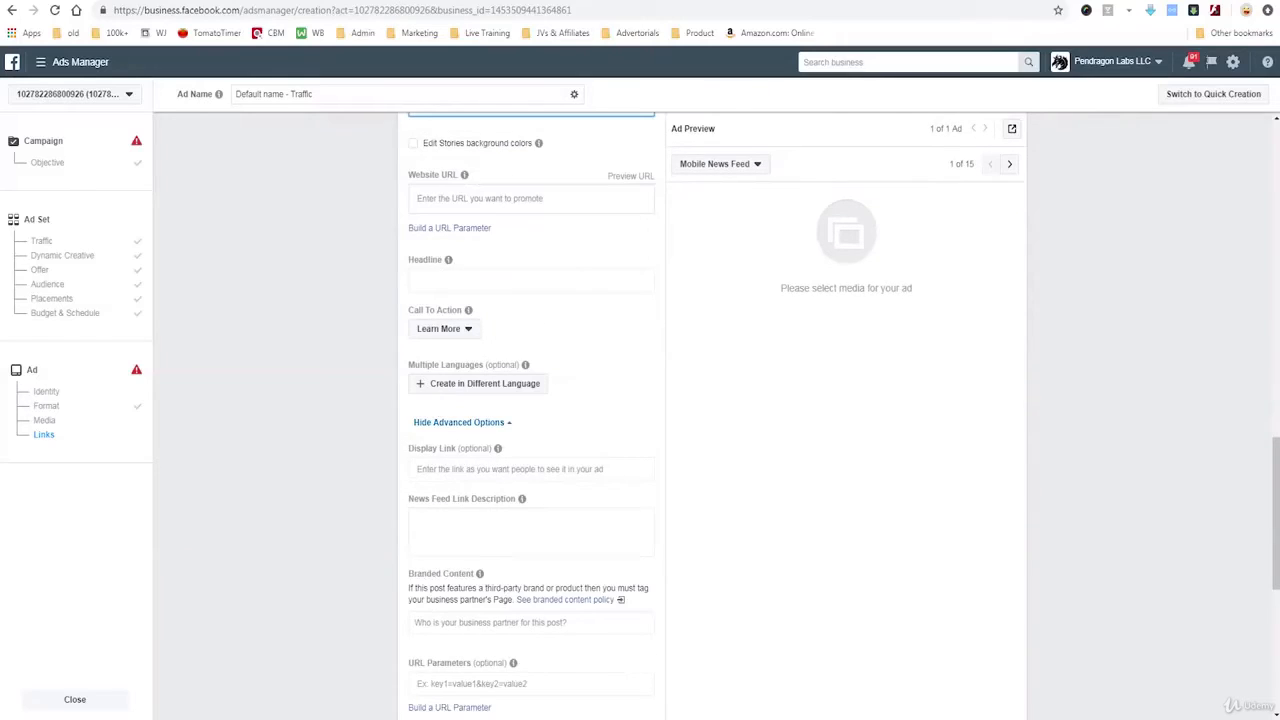